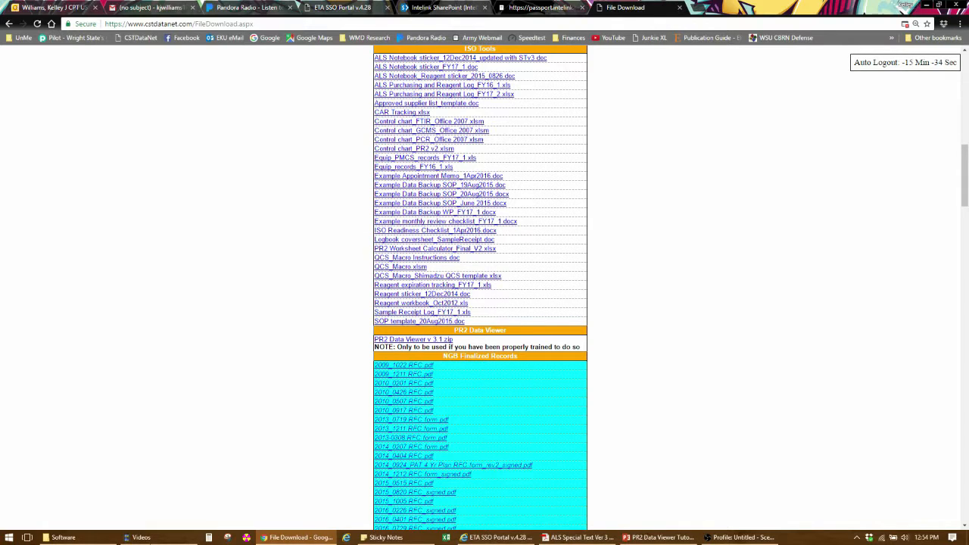
Open the PR2 Data Viewer v3.1 folder in the Software folder, launch PR2 Data Viewer v3.1.exe and enter the program past its start screen
left_click(63, 538)
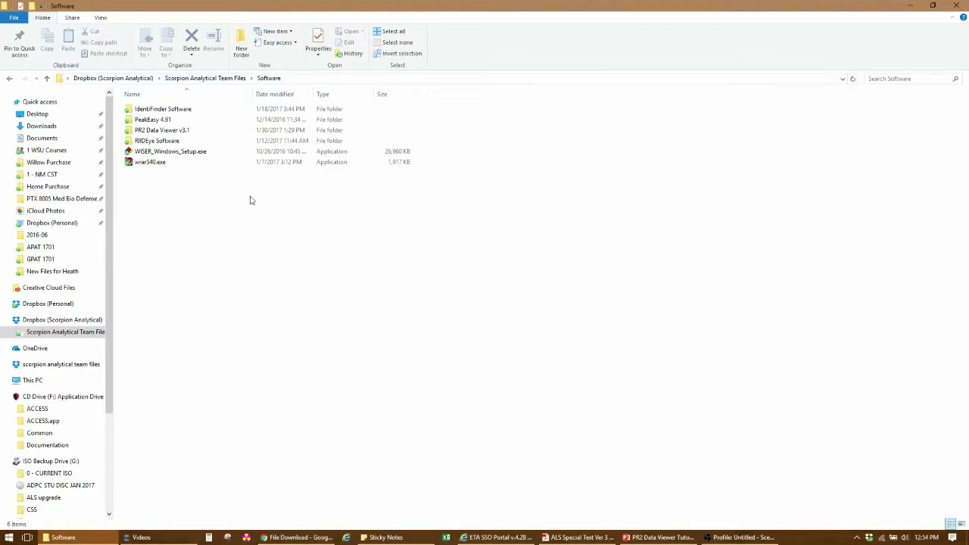
double_click(181, 130)
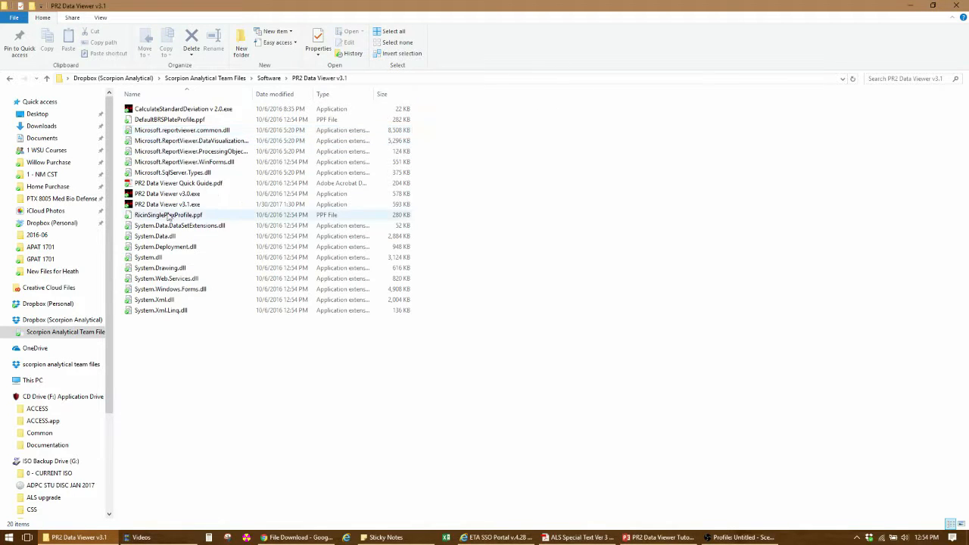
left_click(167, 204)
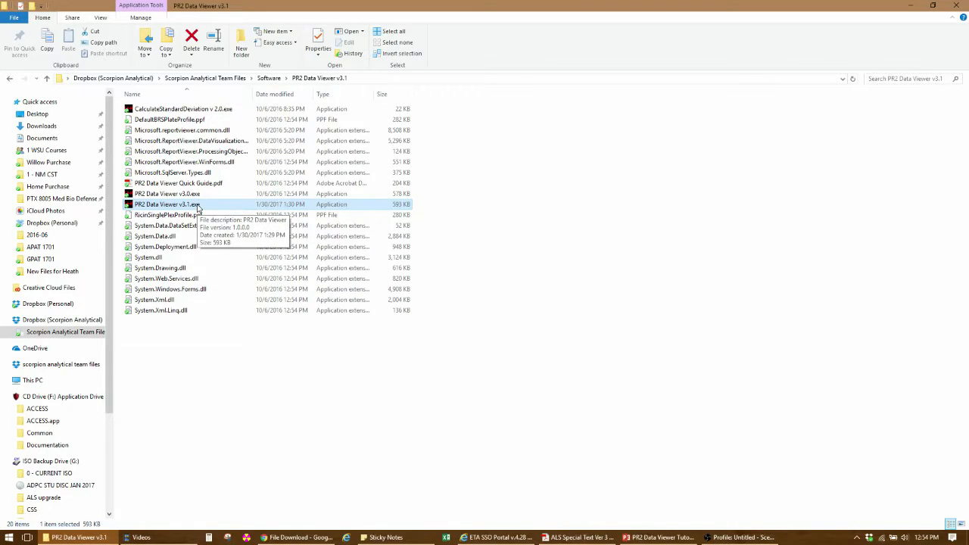
double_click(198, 206)
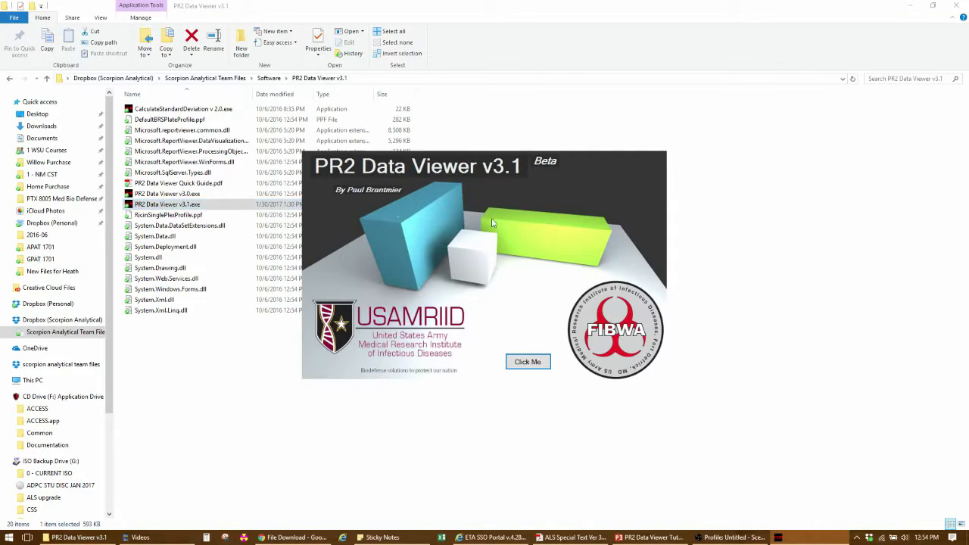
left_click(527, 362)
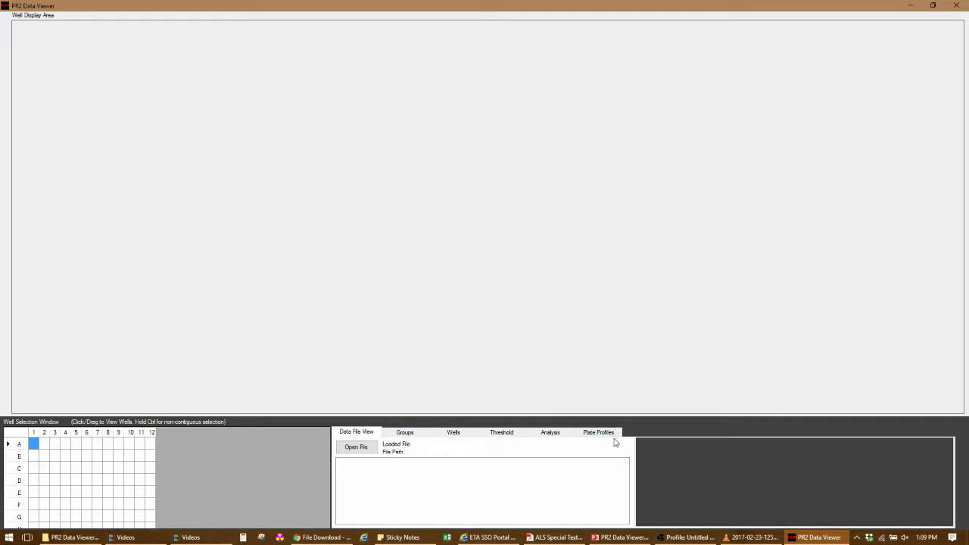
left_click(363, 446)
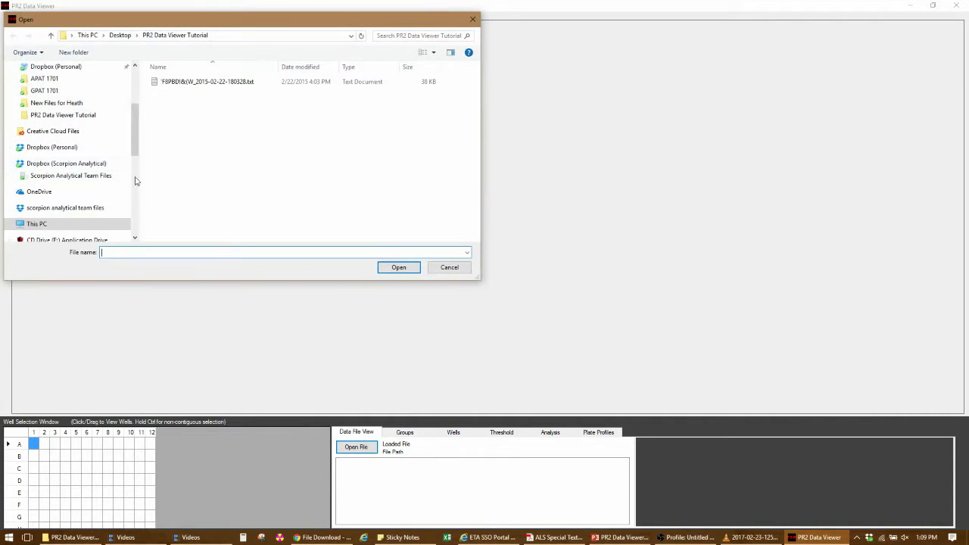
left_click(189, 83)
left_click(399, 267)
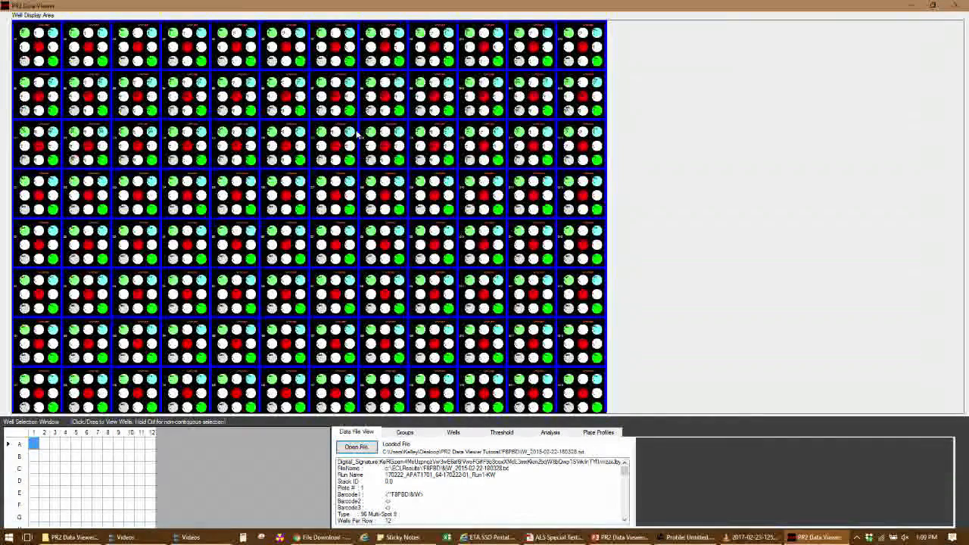
Display wells B1 to C9 and add a sample group named S1
left_click_drag(34, 455, 123, 470)
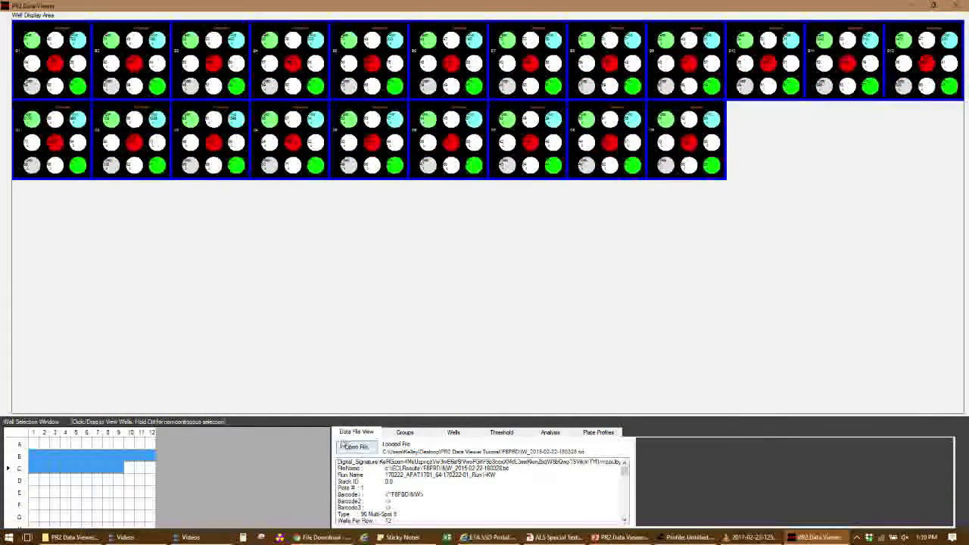
left_click(405, 432)
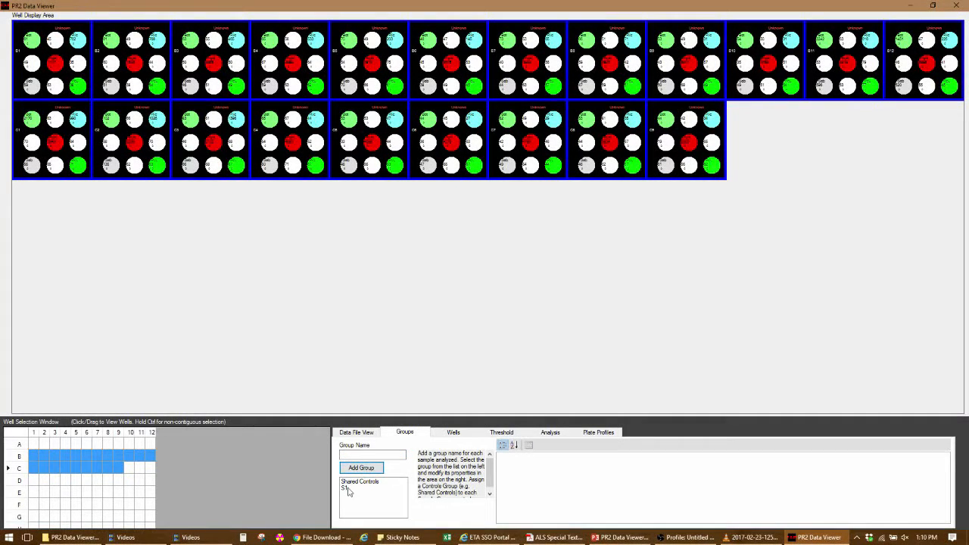
left_click(454, 433)
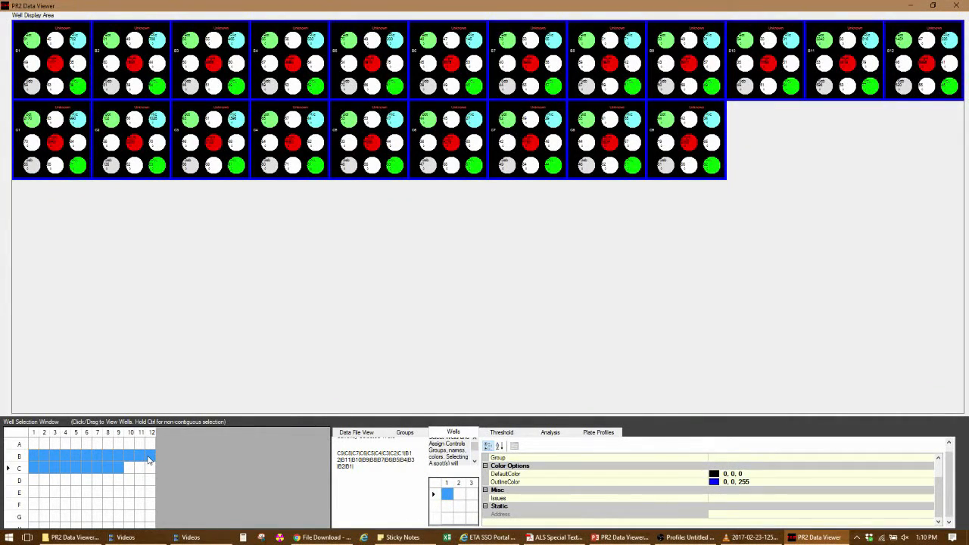
Give wells B1 to B10 the display name Unknown and the experiment type Unknown in their well properties
left_click(35, 456)
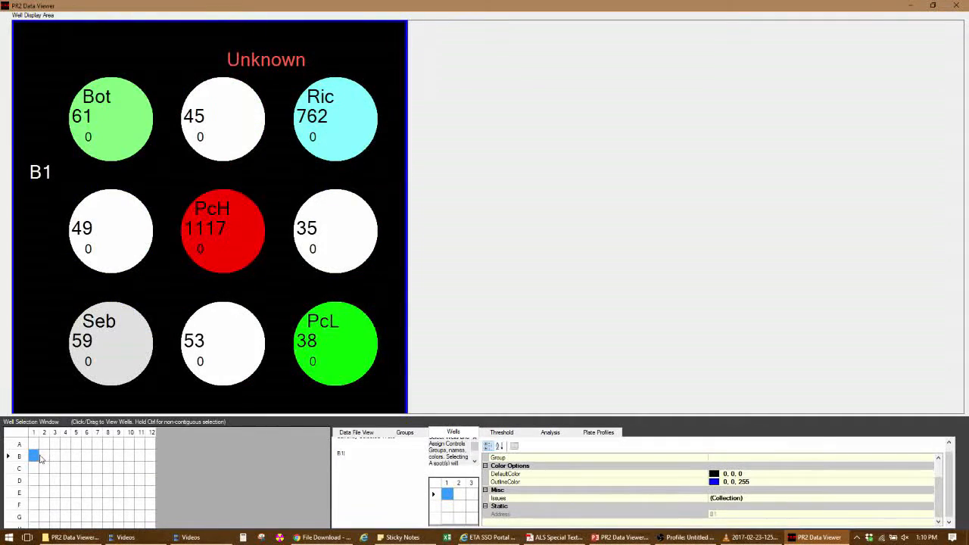
left_click_drag(35, 456, 129, 459)
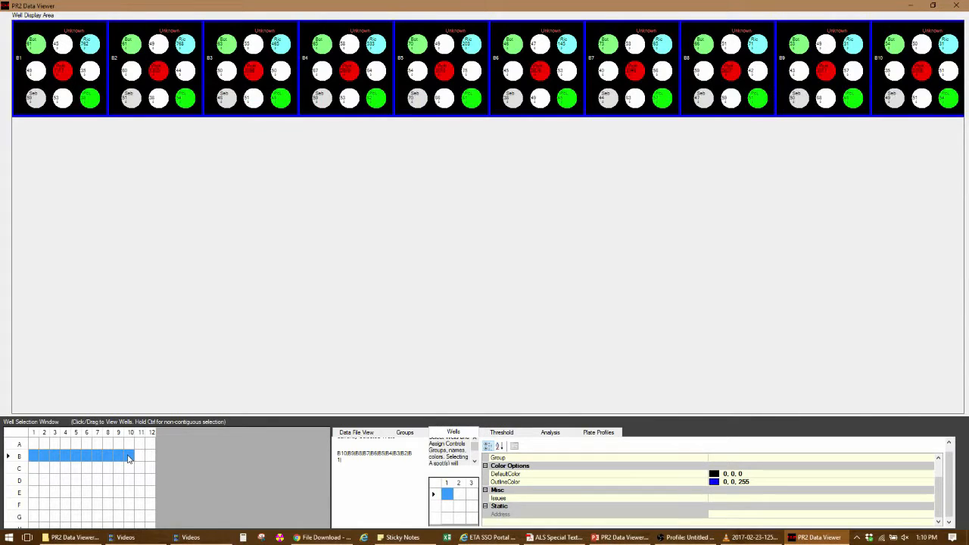
right_click(129, 459)
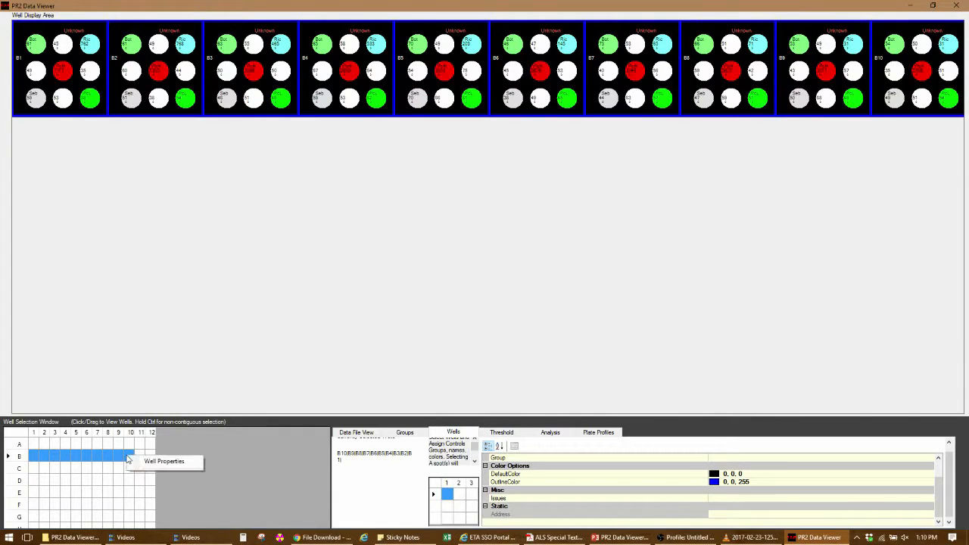
left_click(181, 462)
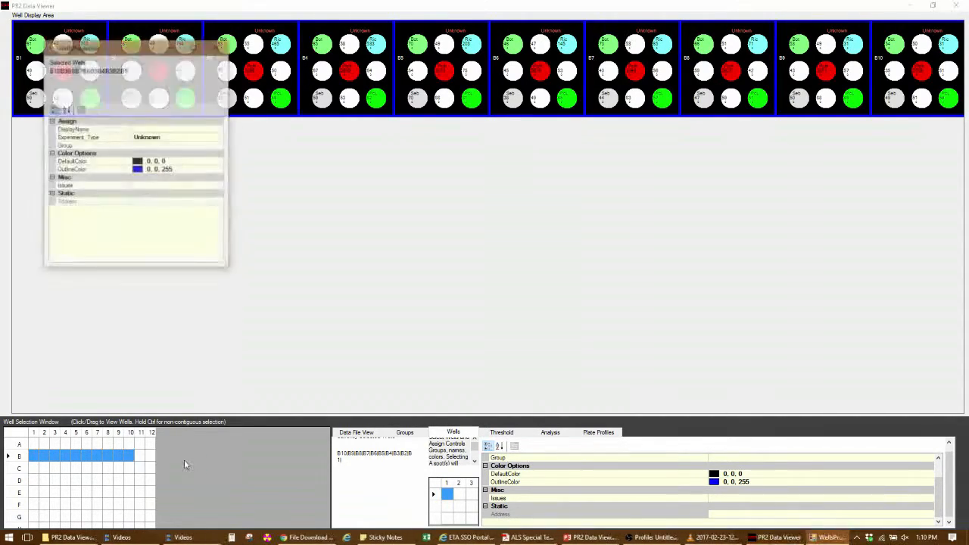
left_click(149, 132)
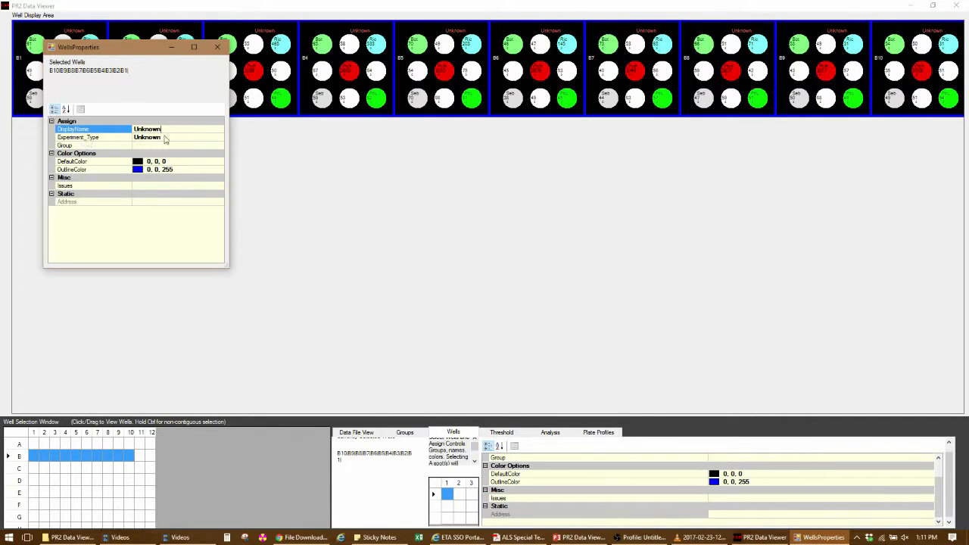
left_click(215, 139)
left_click(218, 137)
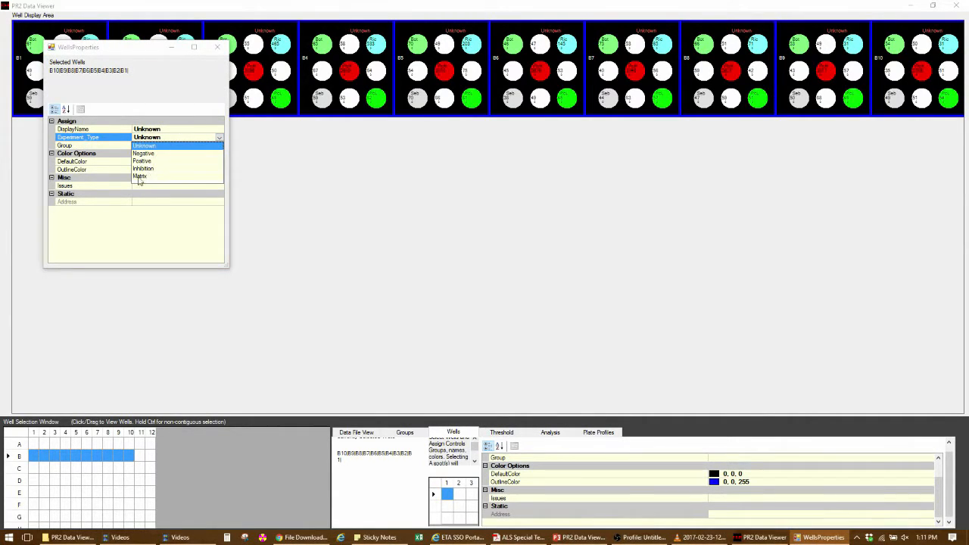
left_click(169, 145)
Assign wells B1 to B10 to group S1 and close their properties
left_click(164, 146)
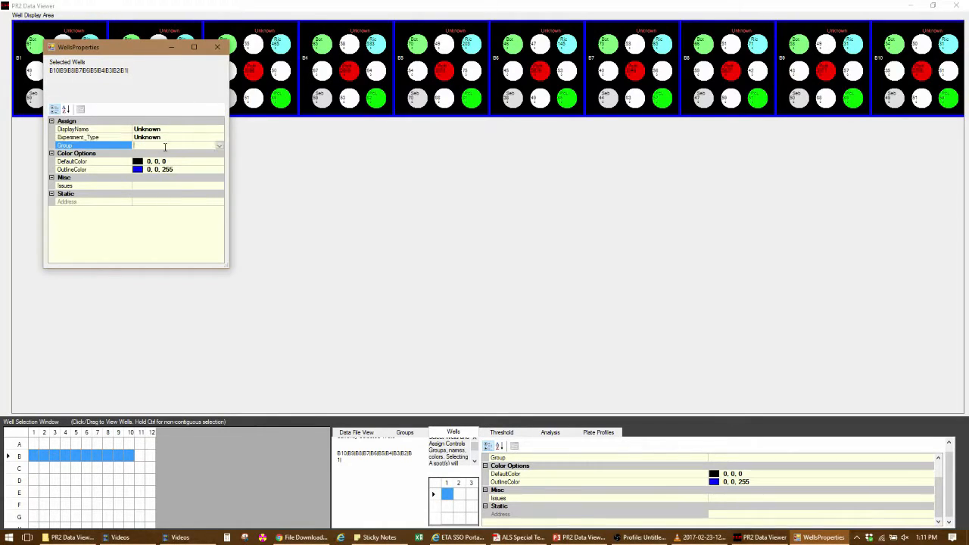
left_click(218, 144)
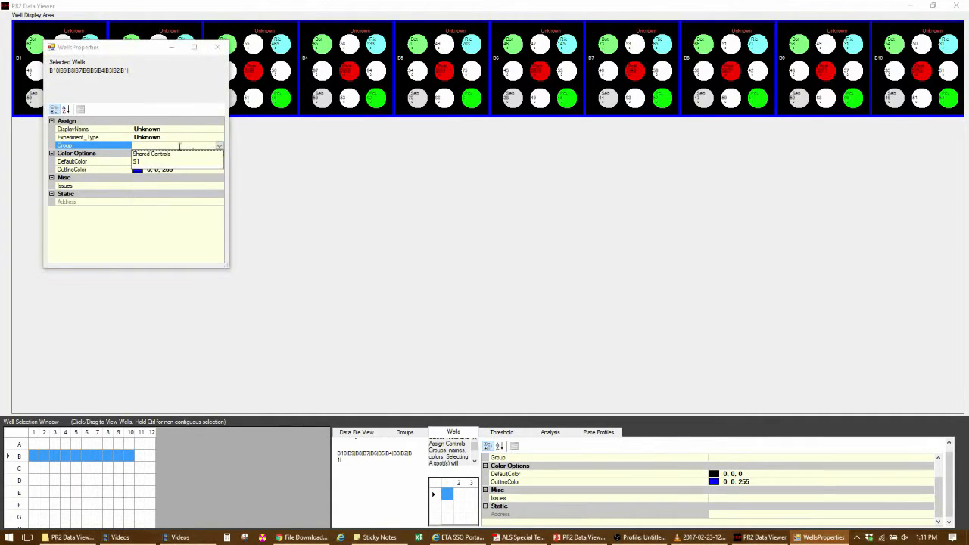
left_click(139, 163)
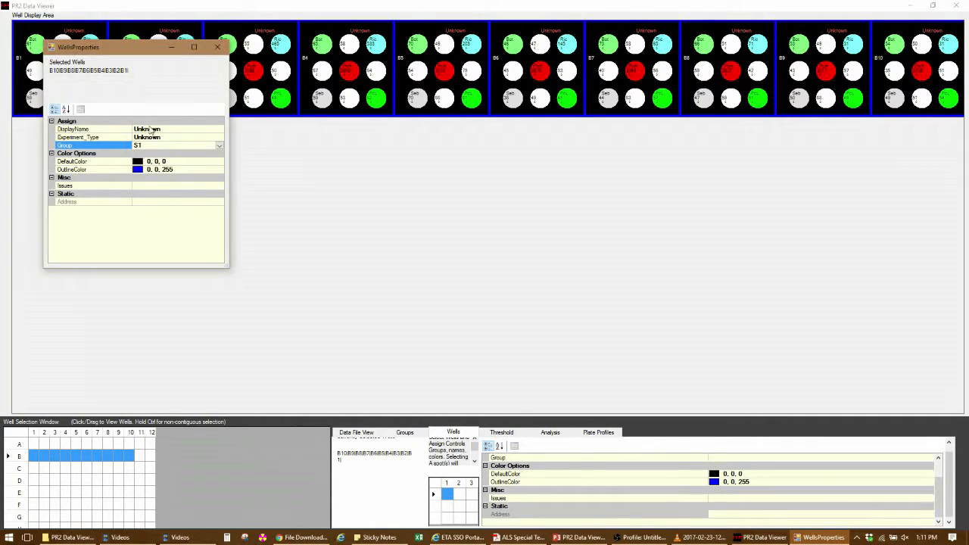
left_click(218, 50)
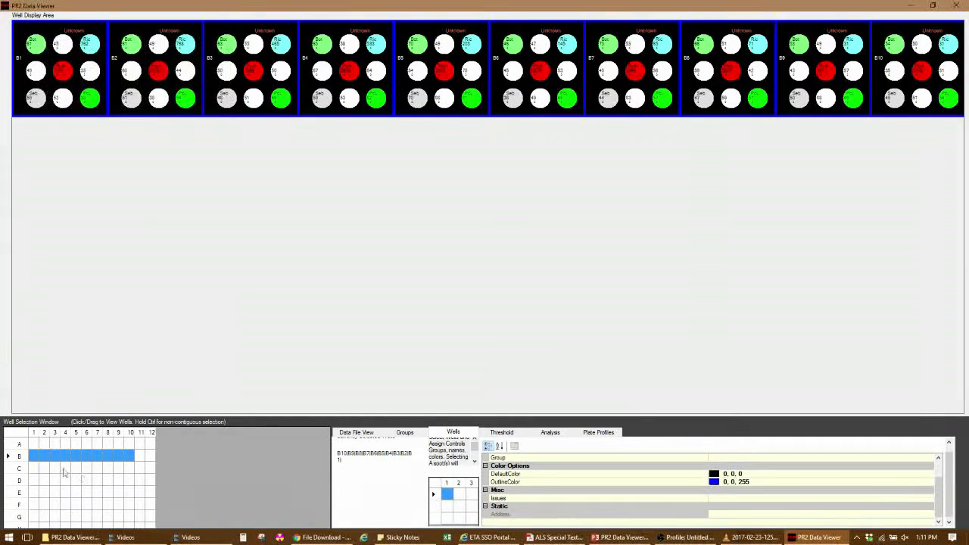
Display all wells of rows B and C together to review their labels
left_click(44, 468)
left_click(34, 456)
left_click_drag(44, 458, 152, 468)
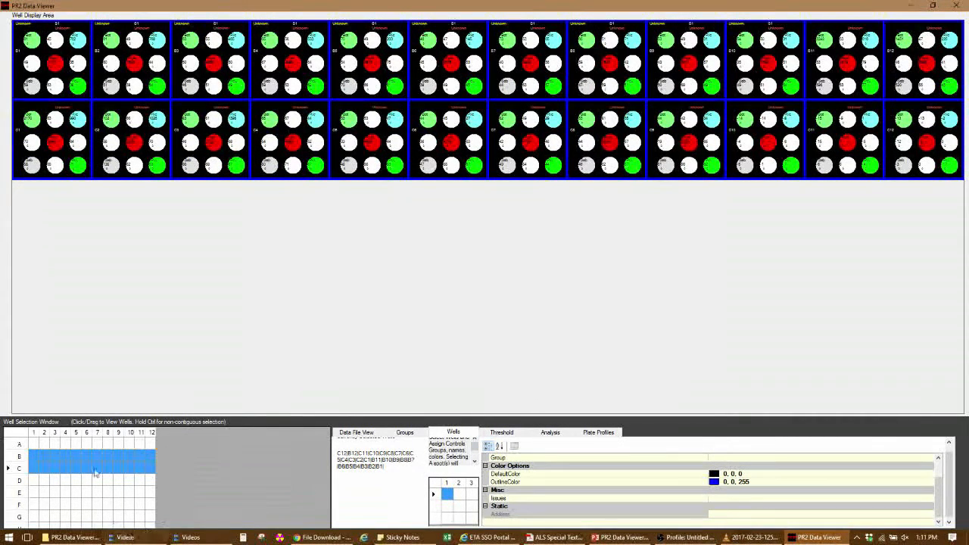
Give wells B11 and B12 the display name PC and the experiment type Positive
left_click(140, 456)
left_click_drag(140, 456, 151, 456)
right_click(153, 455)
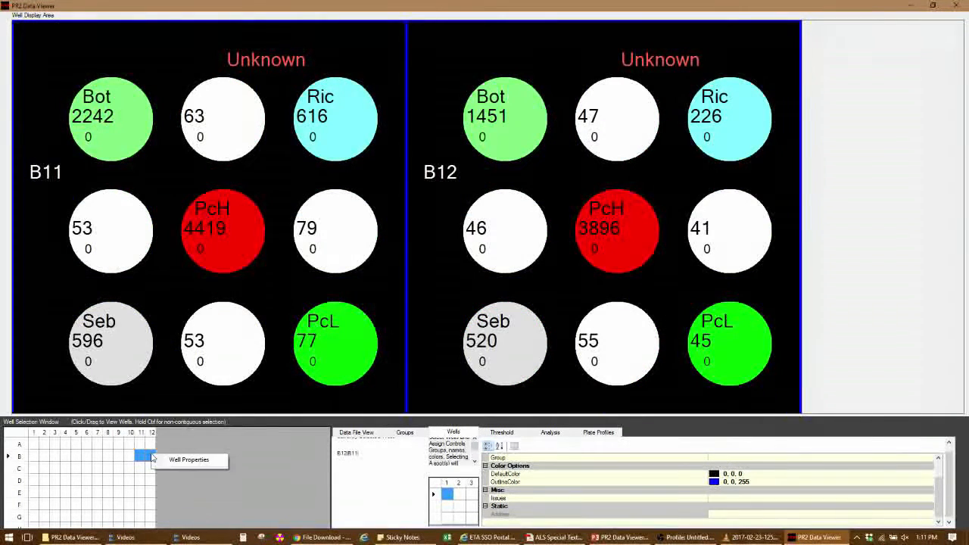
left_click(164, 459)
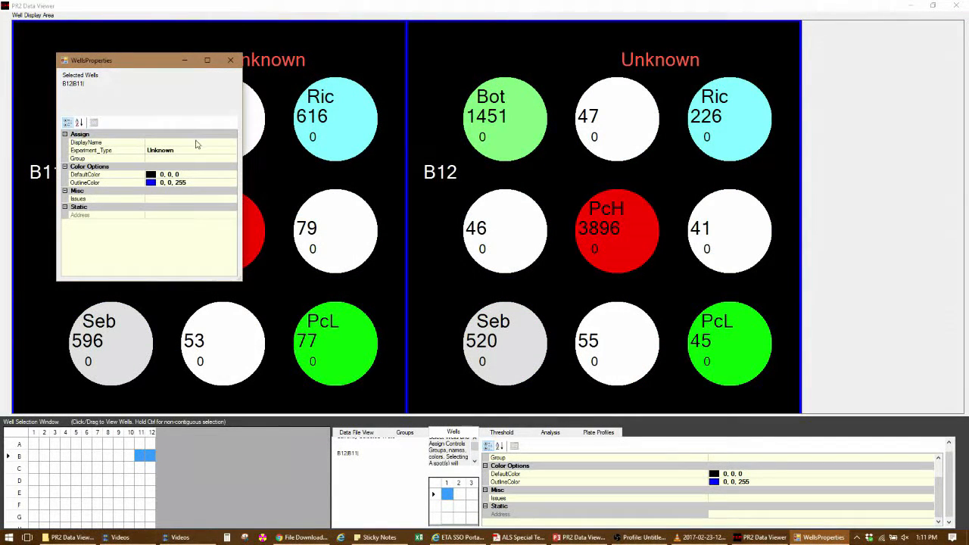
left_click(224, 144)
type("PC")
left_click(232, 151)
left_click(232, 151)
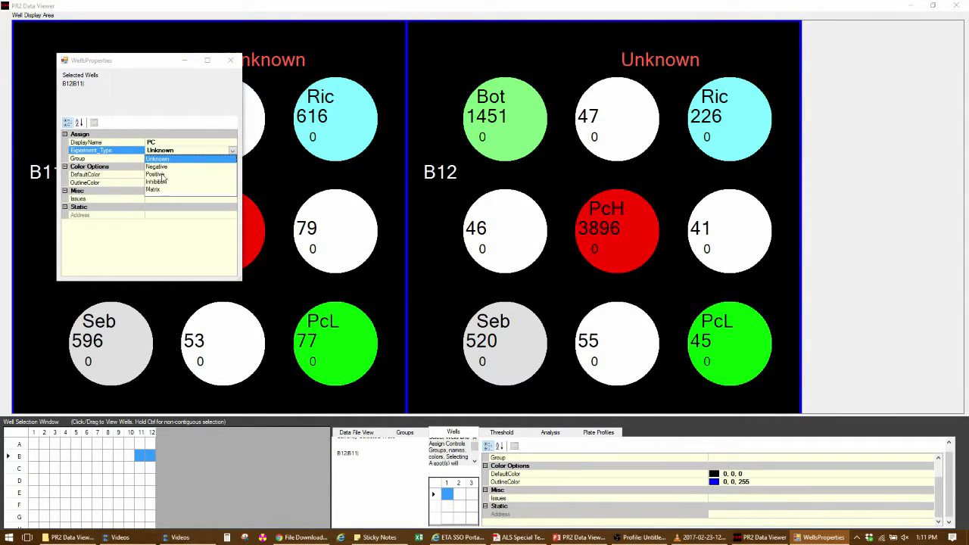
left_click(161, 174)
Assign wells B11 and B12 to the Shared Controls group and close their properties
left_click(184, 159)
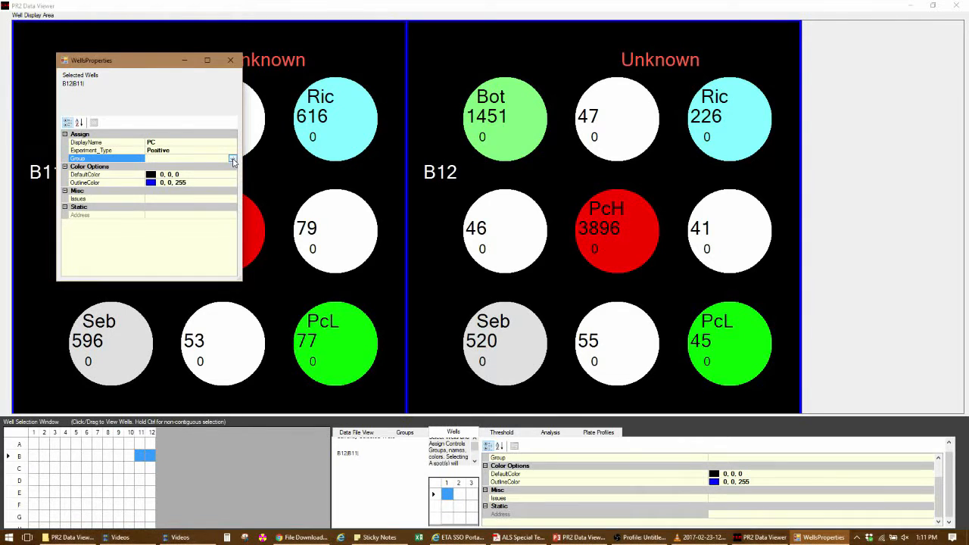
left_click(232, 161)
left_click(179, 168)
left_click(231, 61)
Give wells C1 to C3 the display name IBC and the experiment type Inhibition
left_click_drag(33, 468, 61, 471)
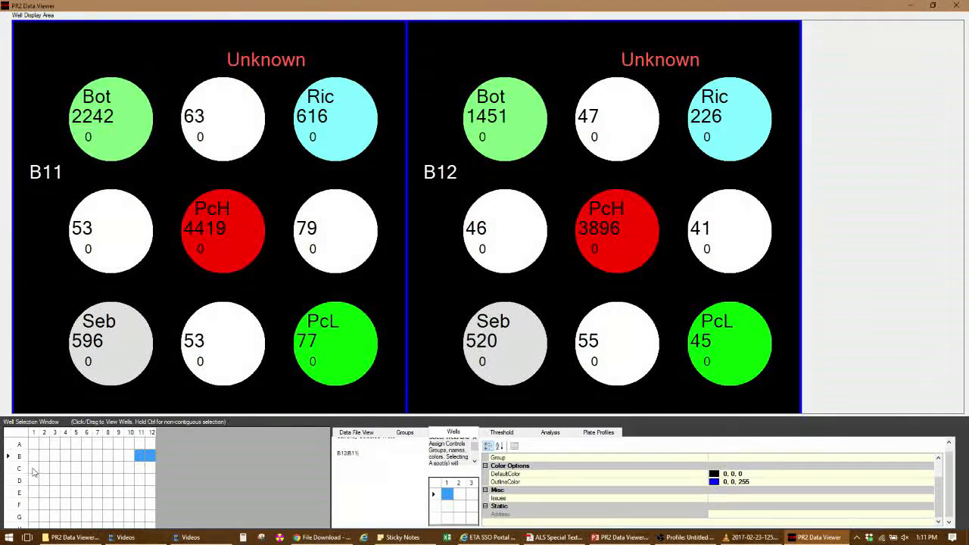
right_click(60, 471)
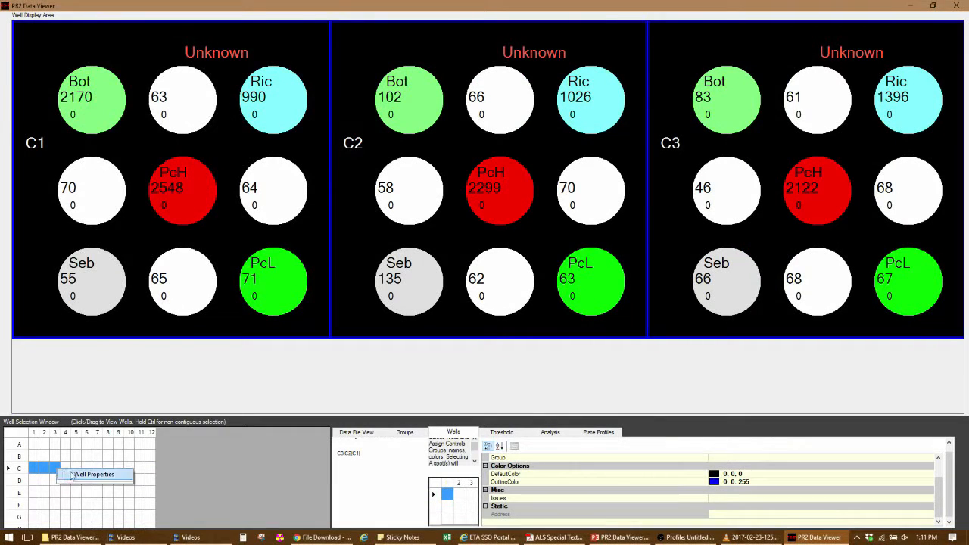
left_click(72, 475)
left_click(185, 156)
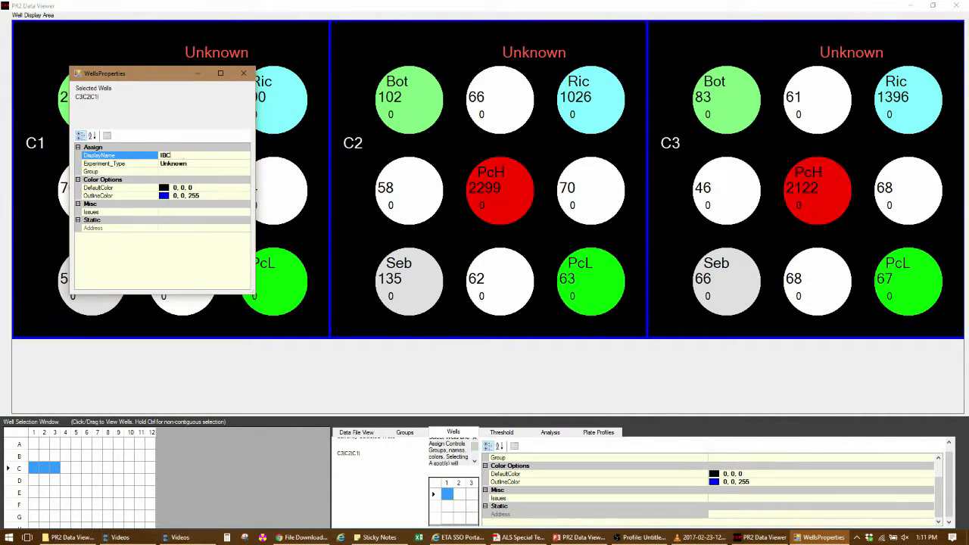
left_click(232, 166)
left_click(245, 163)
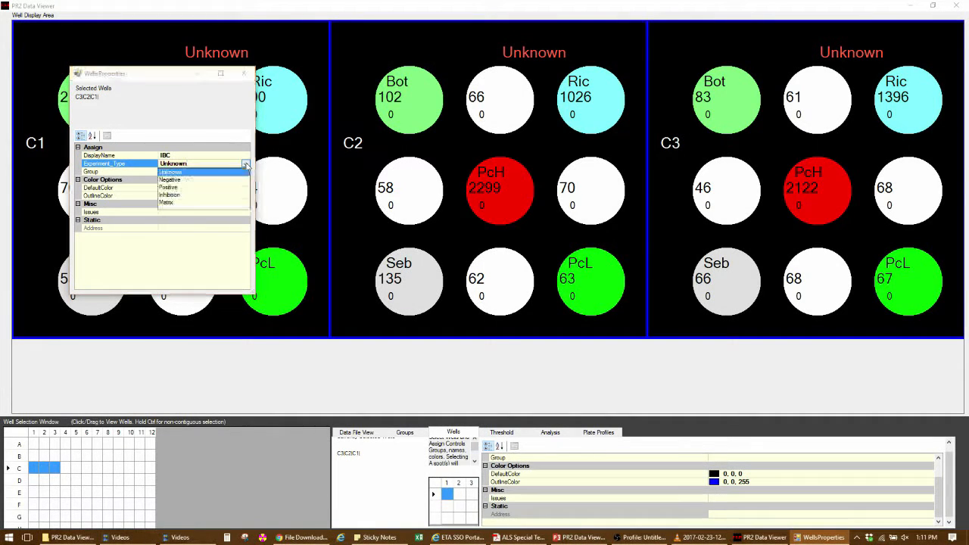
left_click(167, 196)
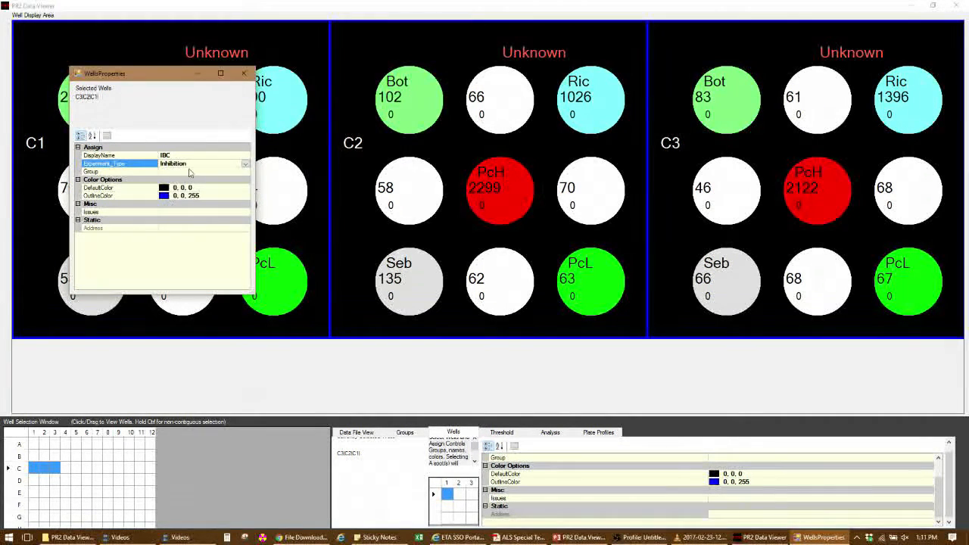
Assign wells C1 to C3 to group S1 and close their properties
left_click(189, 172)
left_click(245, 173)
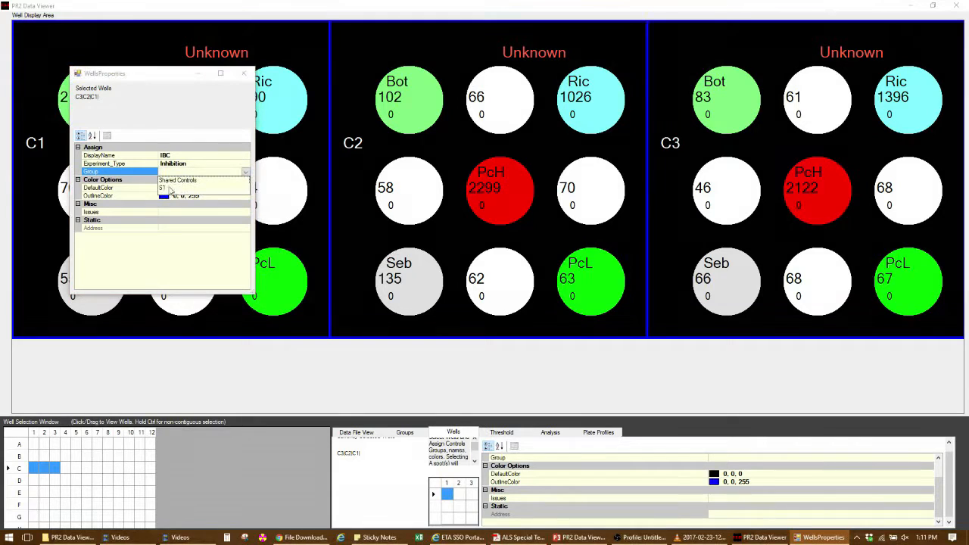
left_click(163, 188)
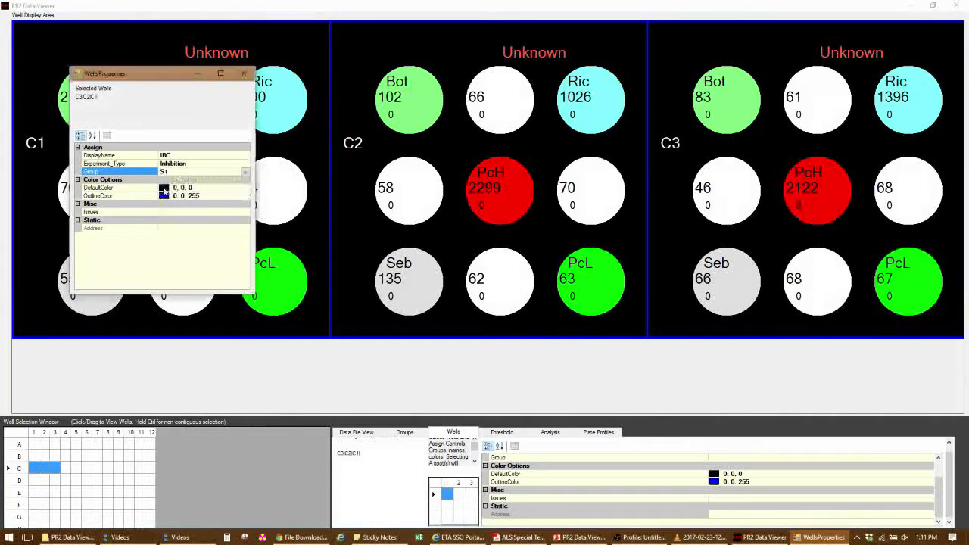
left_click(244, 74)
Give wells C4 and C5 the display name CC with the experiment type Unknown
left_click_drag(67, 468, 82, 468)
right_click(82, 468)
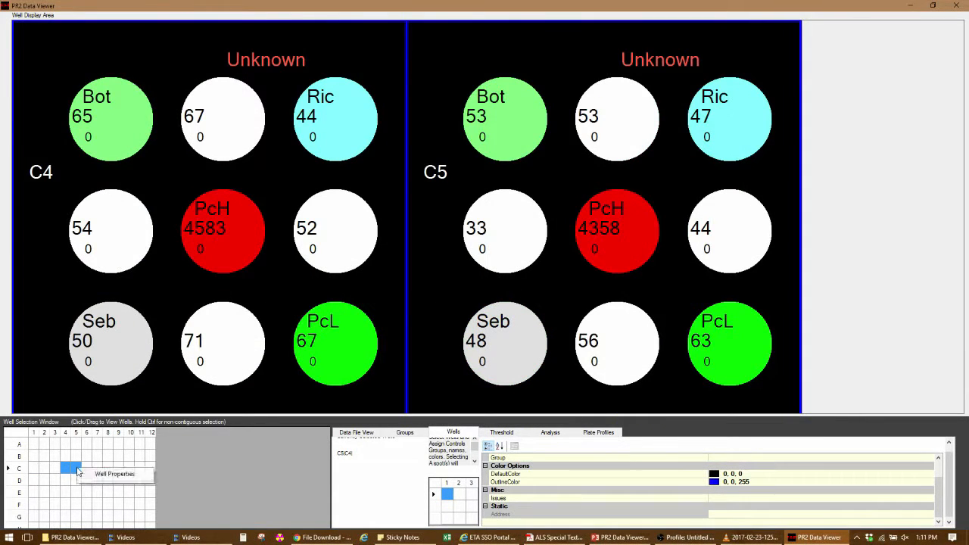
left_click(94, 476)
left_click(182, 168)
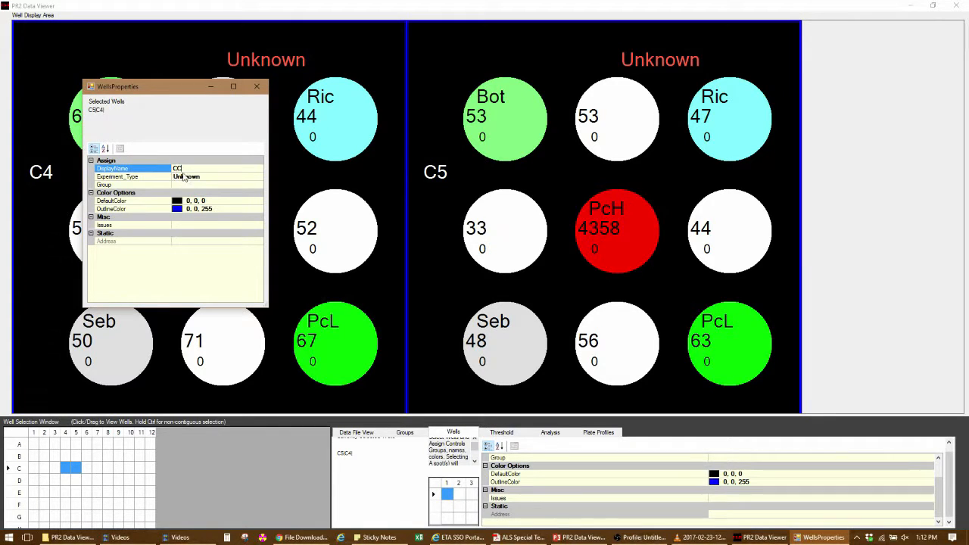
left_click(221, 176)
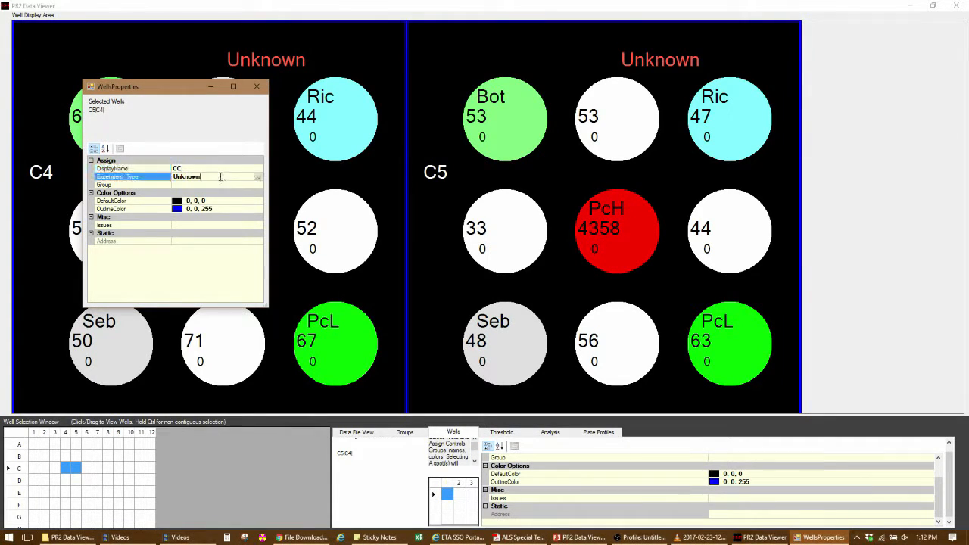
left_click(258, 177)
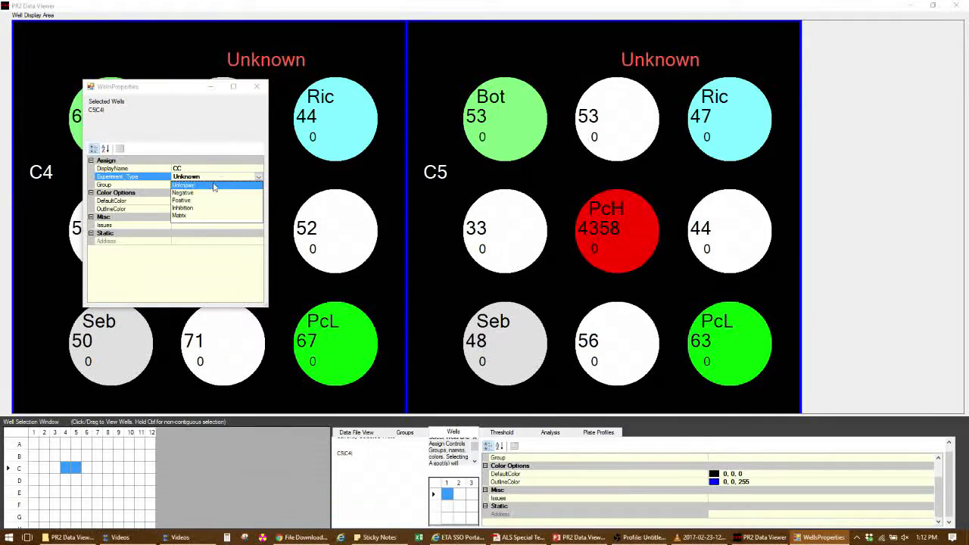
left_click(225, 163)
Assign wells C4 and C5 to group S1 and close their properties
left_click(246, 186)
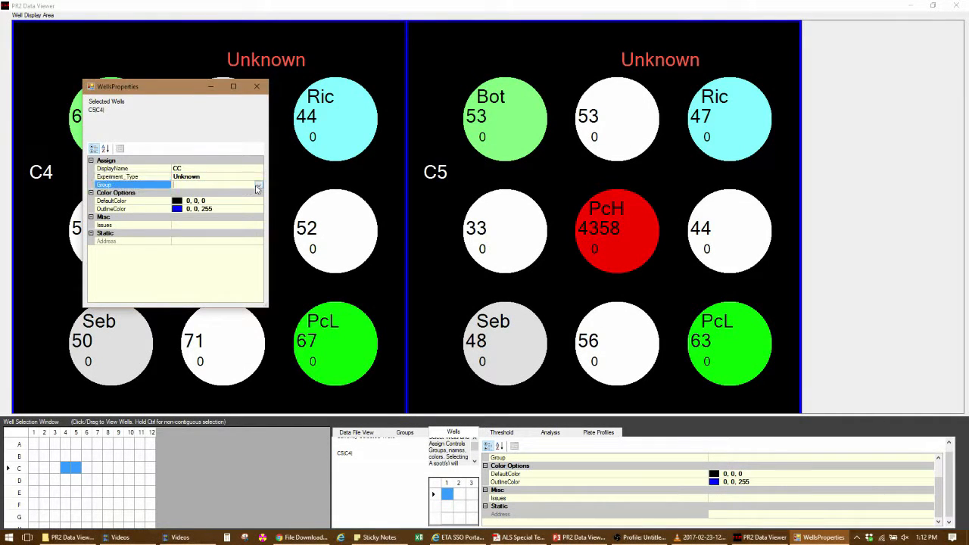
left_click(258, 184)
left_click(179, 203)
left_click(37, 469)
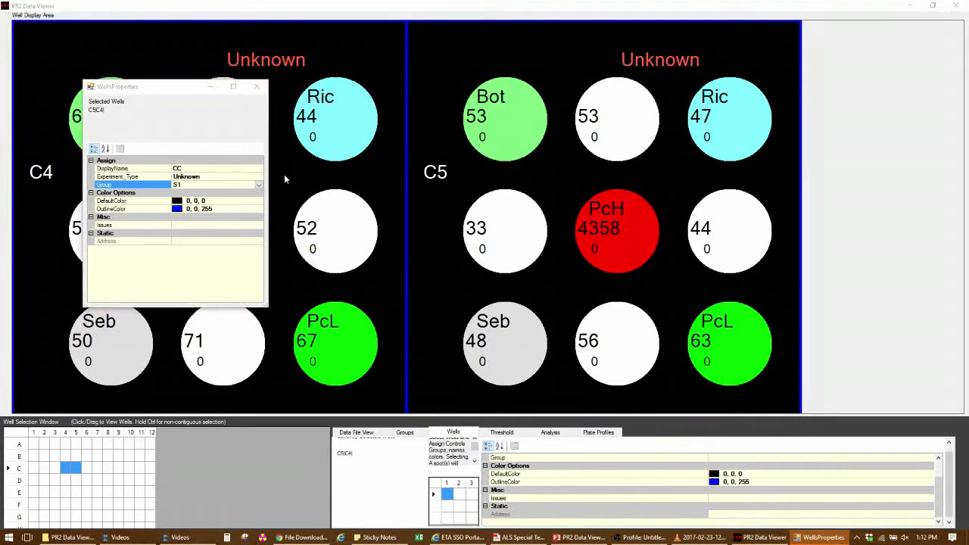
left_click(257, 86)
Change the display name of well C1 to IBC Bot and close its properties
left_click(33, 468)
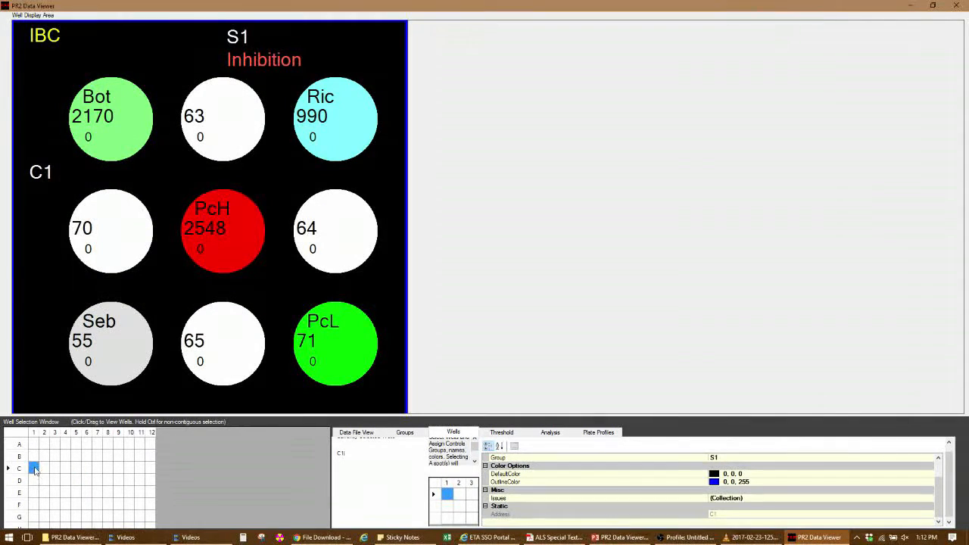
right_click(36, 468)
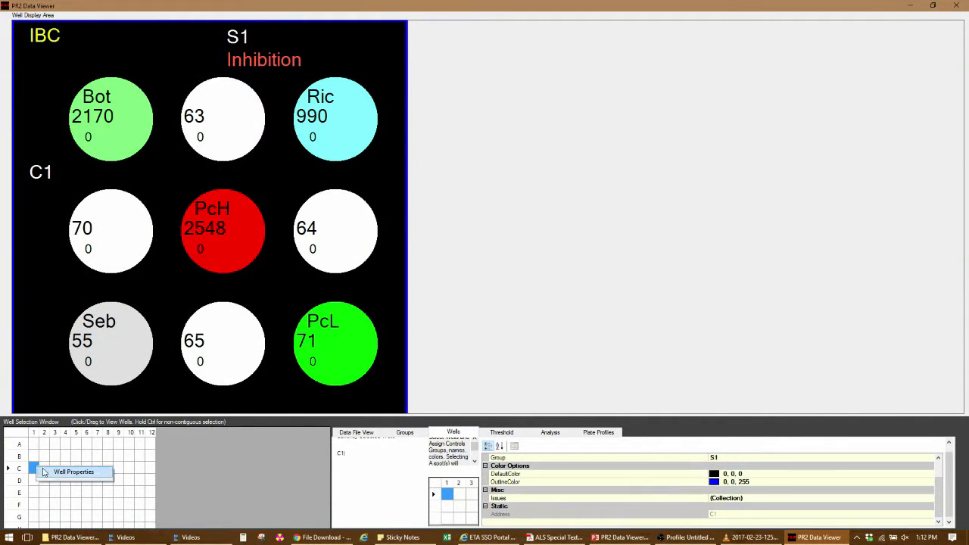
left_click(65, 471)
left_click(221, 181)
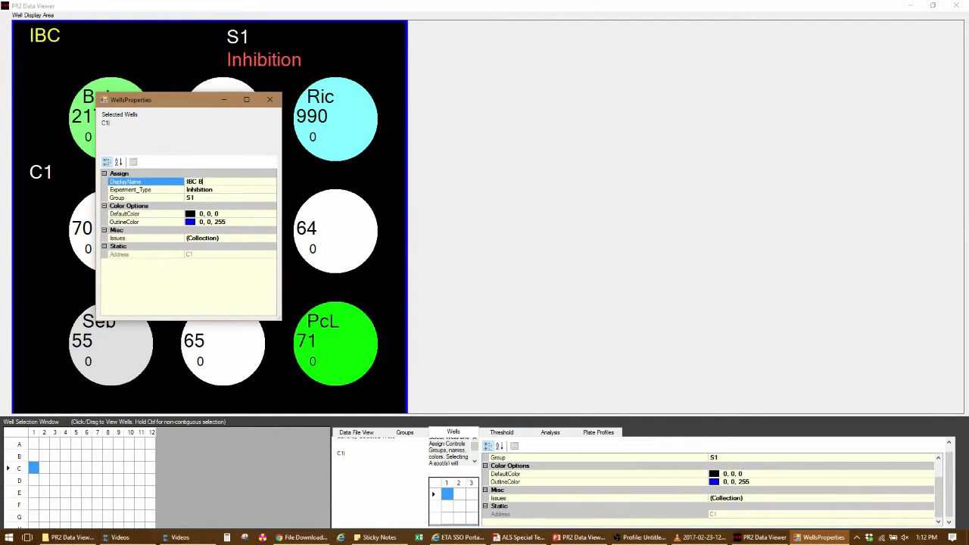
left_click(270, 99)
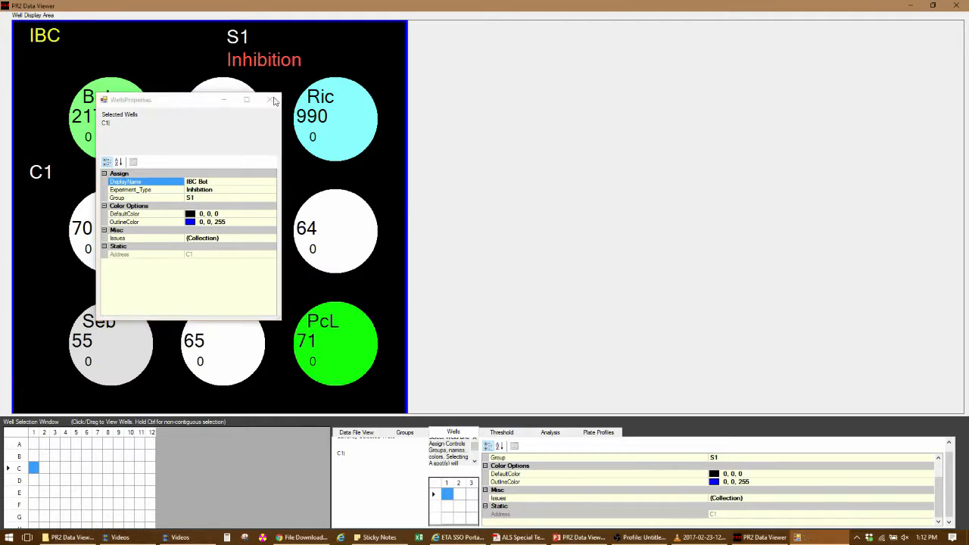
Change the display name of well C2 to IBC SEB and close its properties
left_click(44, 468)
right_click(44, 470)
left_click(68, 474)
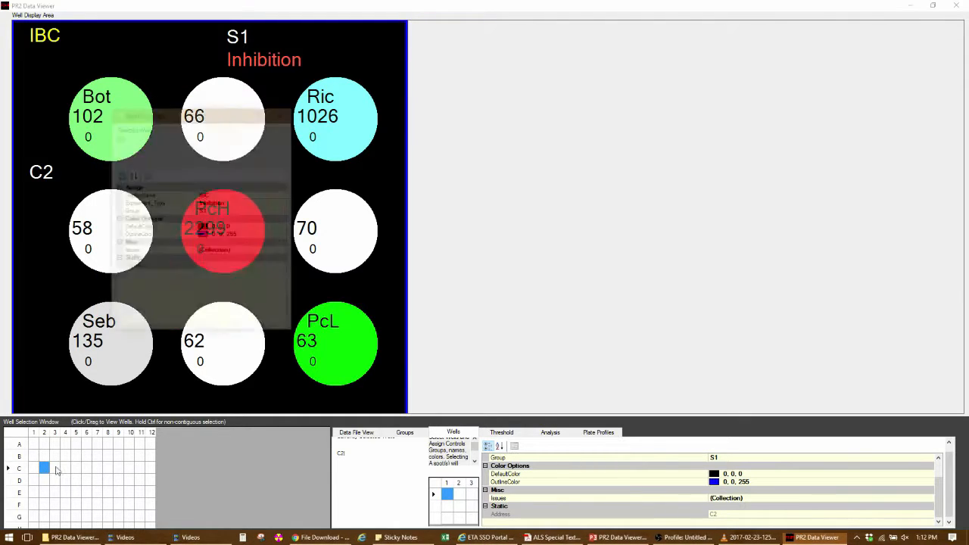
left_click(224, 194)
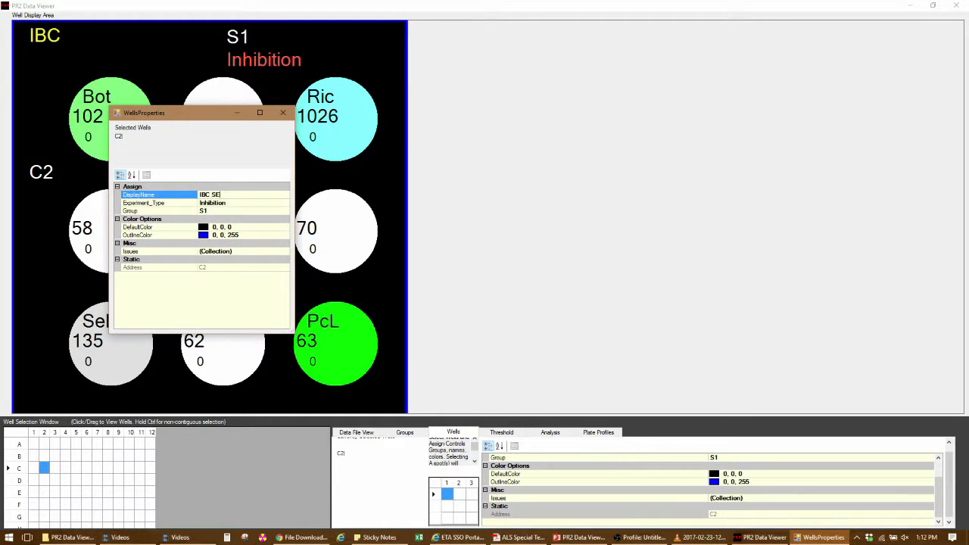
left_click(282, 112)
Change the display name of well C3 to IBC Ricin and close its properties
left_click(54, 468)
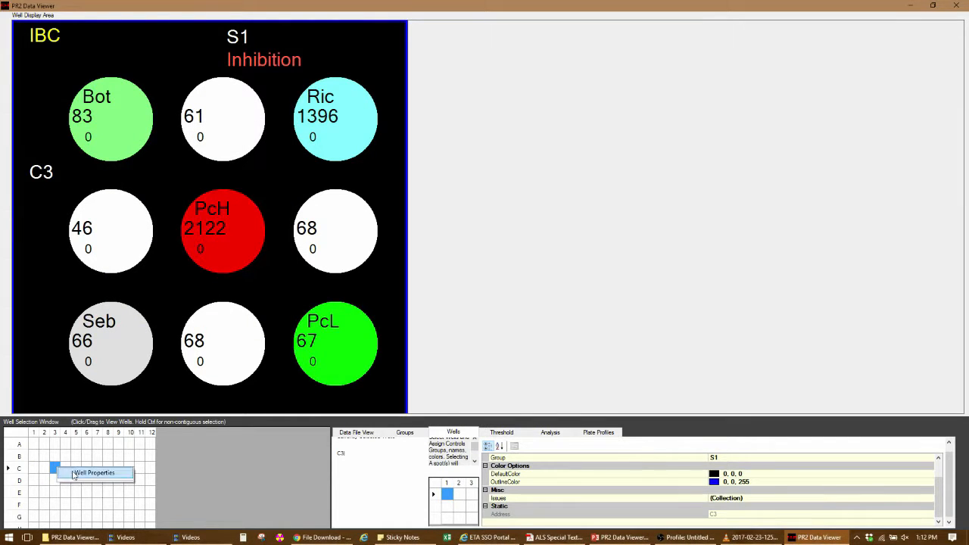
left_click(84, 472)
left_click(228, 207)
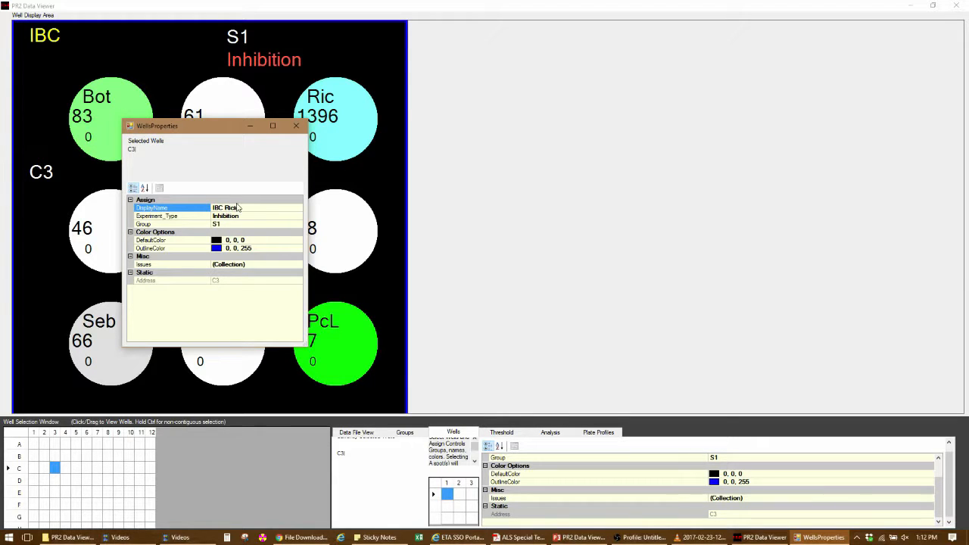
left_click(296, 126)
Change the display name of well C4 to CC BT and close its properties
left_click(66, 469)
right_click(66, 473)
left_click(87, 478)
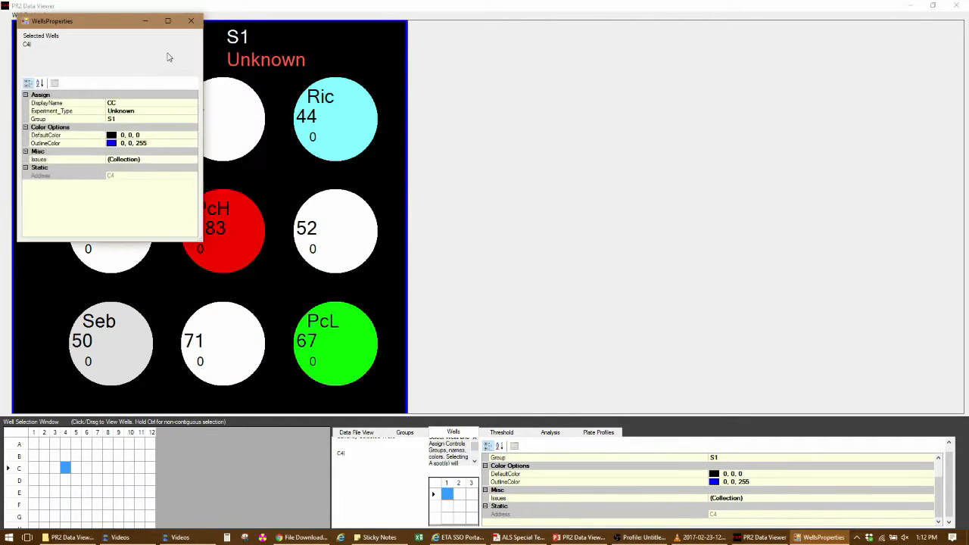
left_click(151, 103)
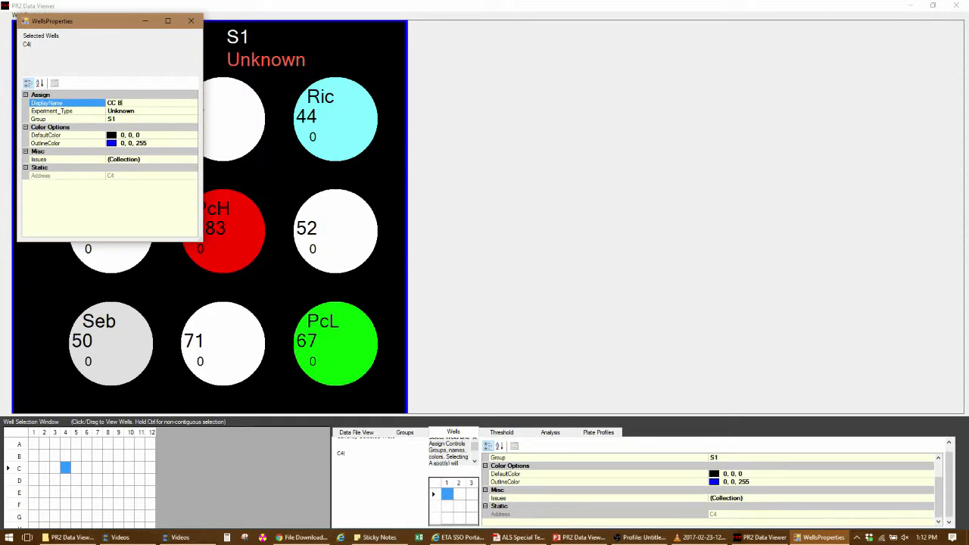
left_click(195, 22)
Add a distinguishing suffix to the CC display name of well C5 and close its properties
left_click(76, 468)
right_click(76, 470)
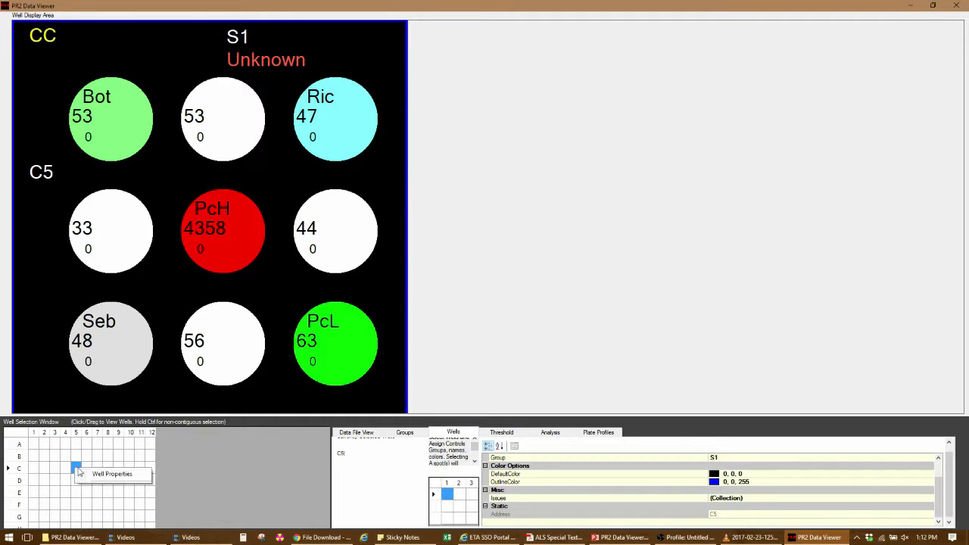
left_click(78, 474)
left_click(157, 116)
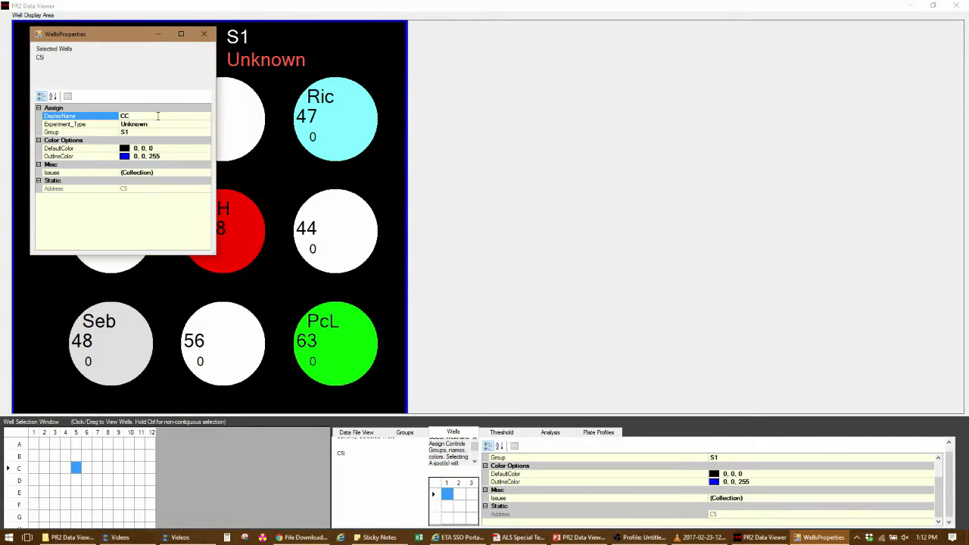
left_click(203, 34)
Give wells C6 to C9 the display name PBS and the experiment type Negative
left_click_drag(85, 469, 119, 470)
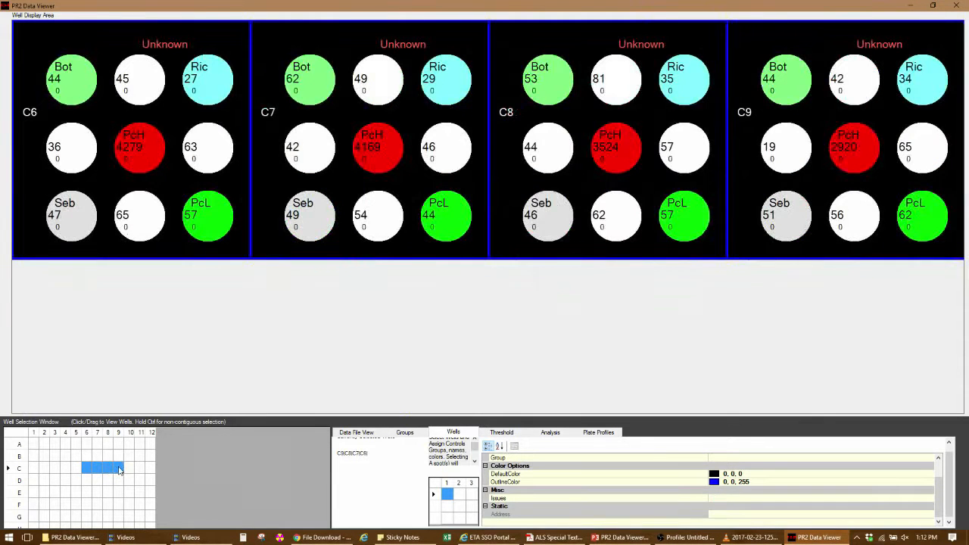
right_click(119, 470)
left_click(144, 475)
left_click(194, 130)
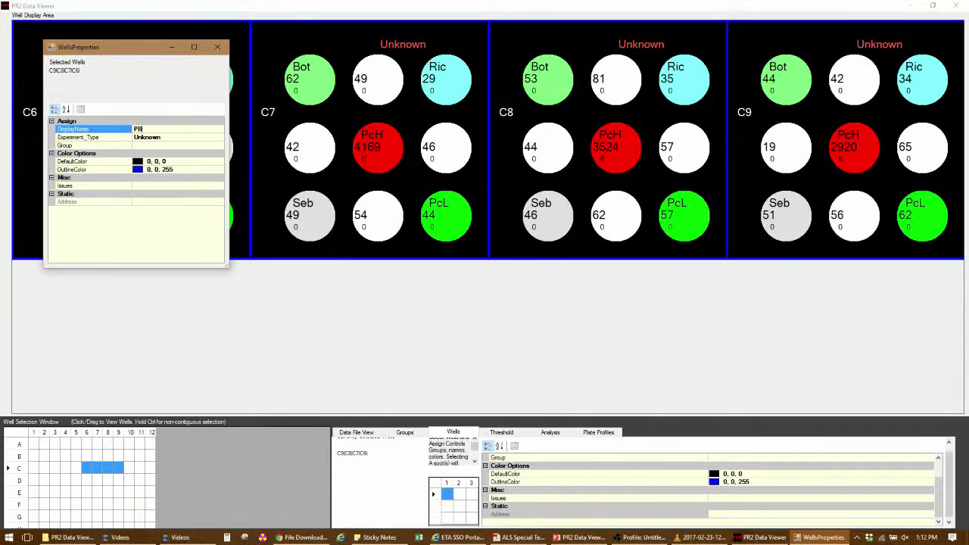
left_click(211, 139)
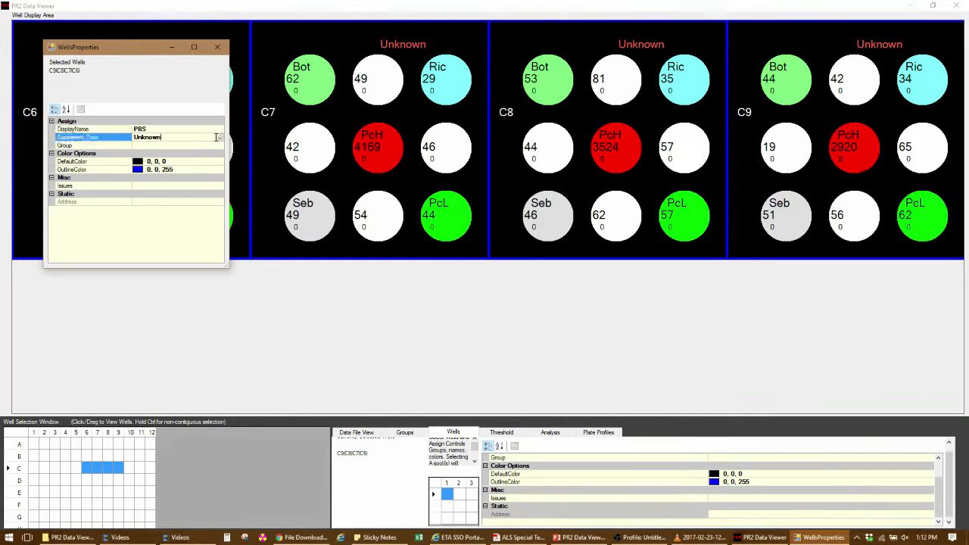
left_click(218, 137)
left_click(149, 154)
Assign wells C6 to C9 to the Shared Controls group and display wells B1 to B12 and C1 to C9 together
left_click(168, 145)
left_click(221, 148)
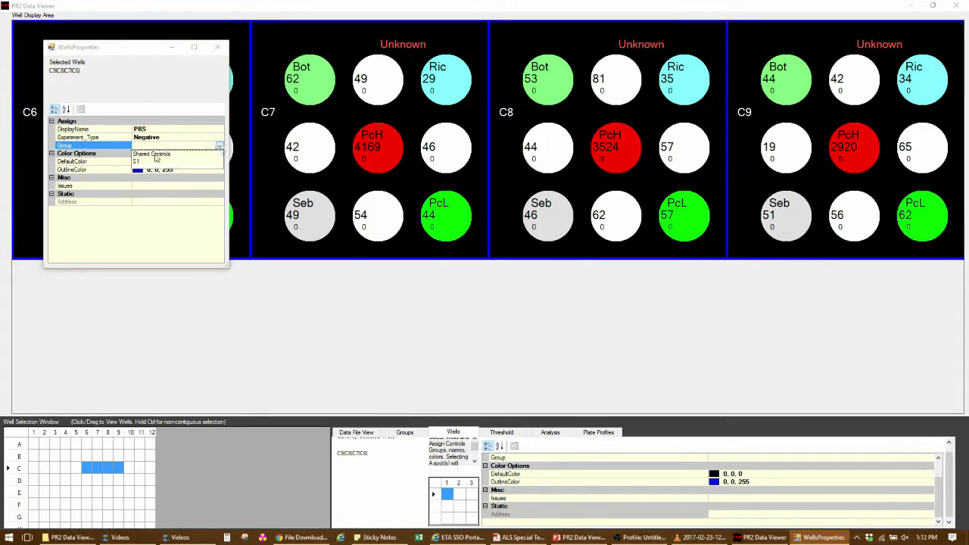
left_click(157, 156)
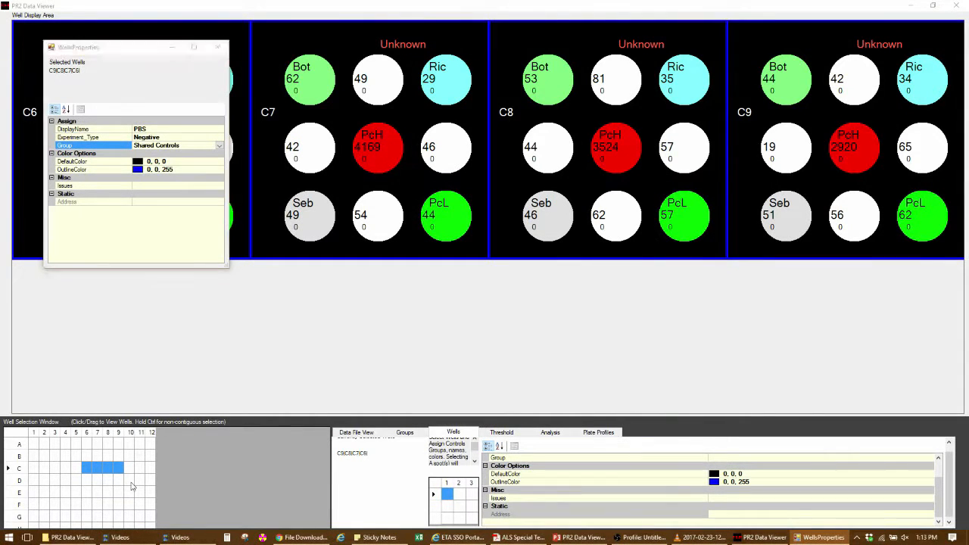
left_click(218, 48)
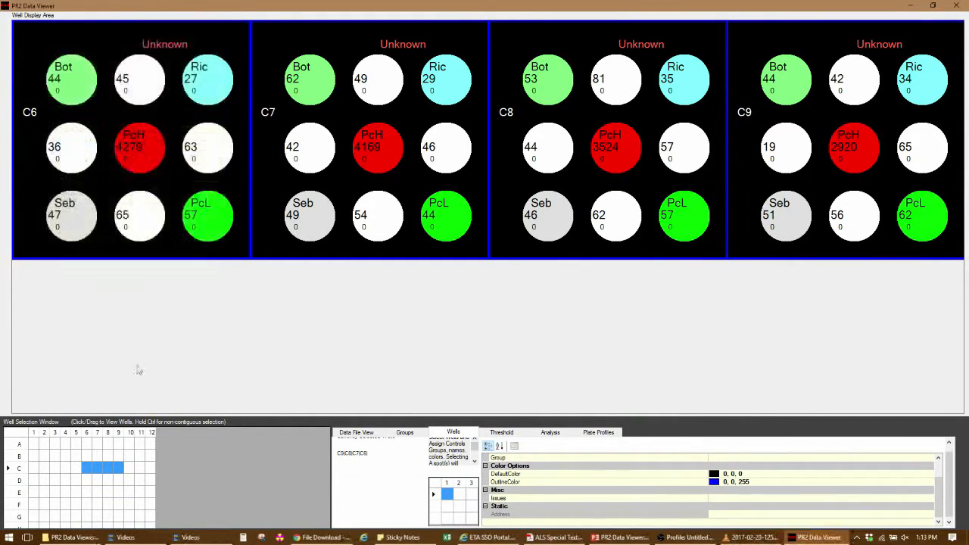
left_click_drag(35, 457, 123, 468)
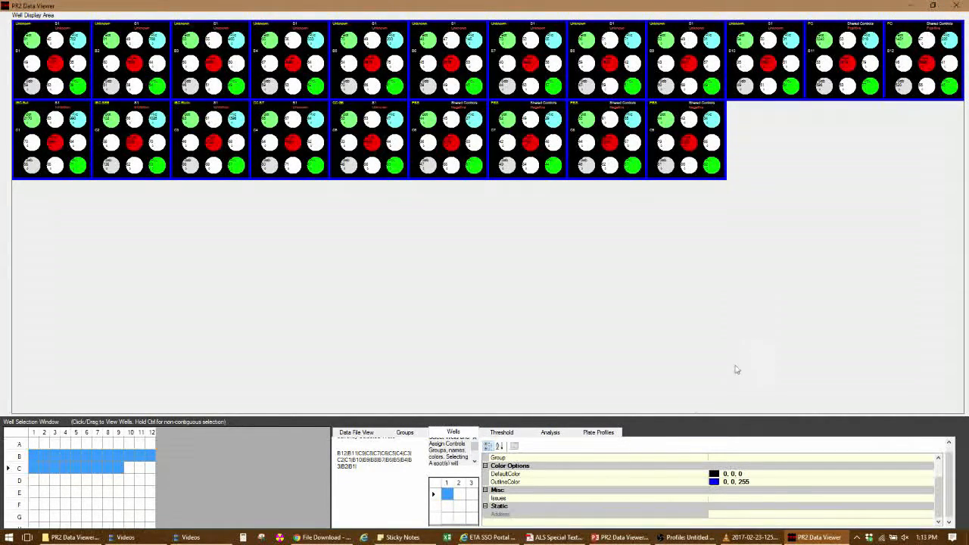
Add the dilution after Unknown in the display name of wells B1 and B2 and close their properties
left_click_drag(36, 454, 46, 455)
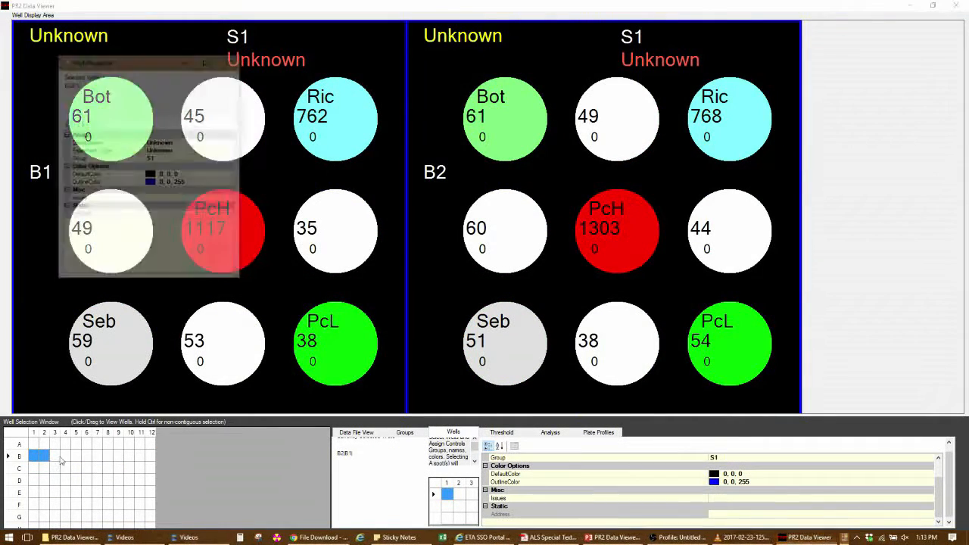
left_click(182, 142)
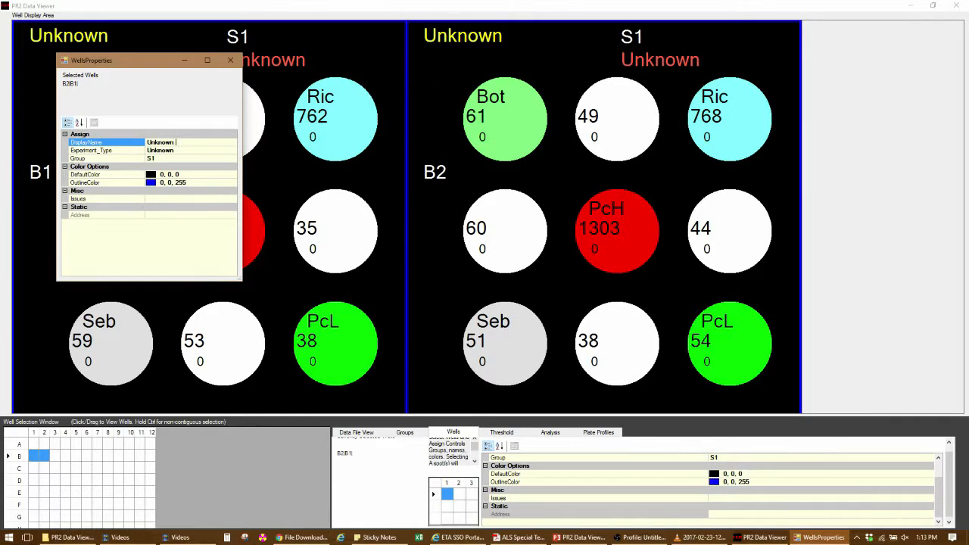
left_click(230, 60)
Add the dilution after Unknown in the display name of wells B3 and B4 and close their properties
left_click_drag(58, 460, 67, 457)
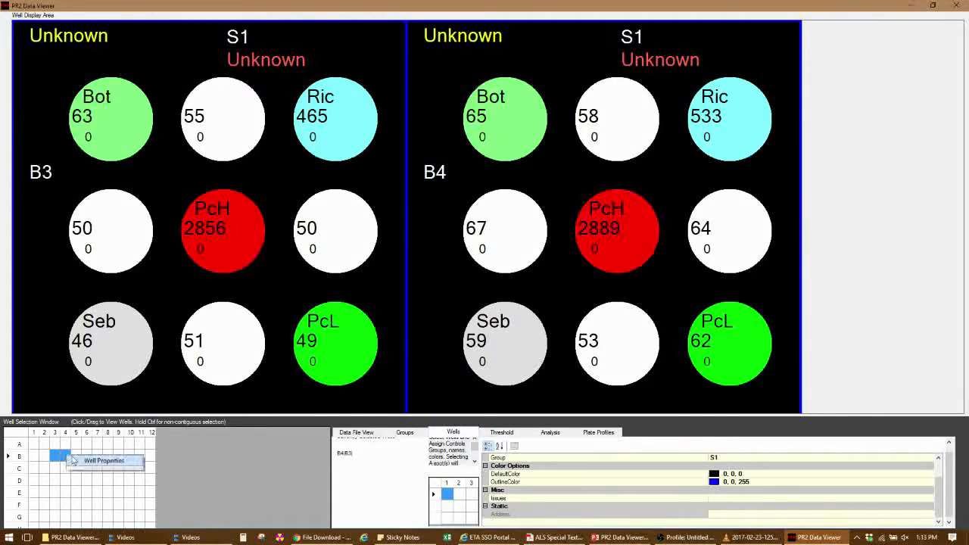
left_click(193, 155)
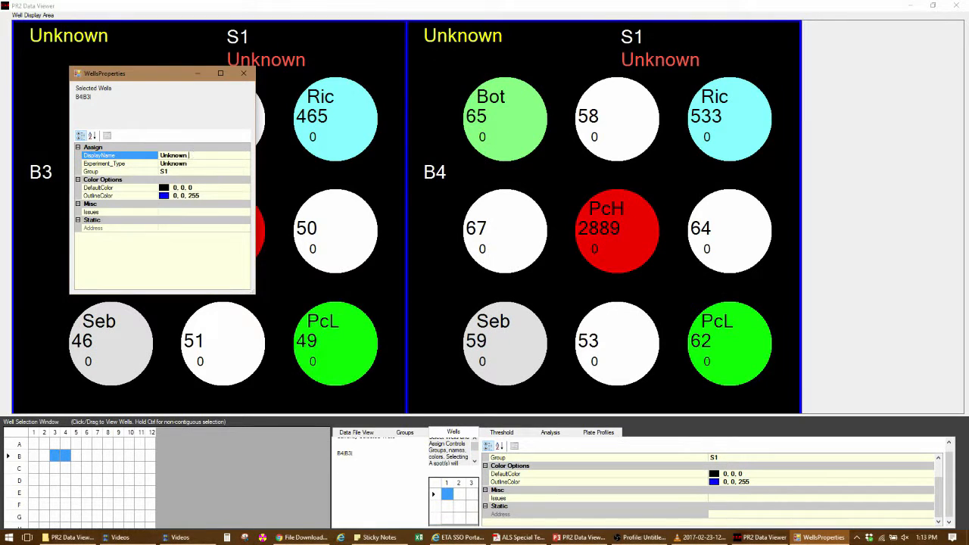
left_click(243, 73)
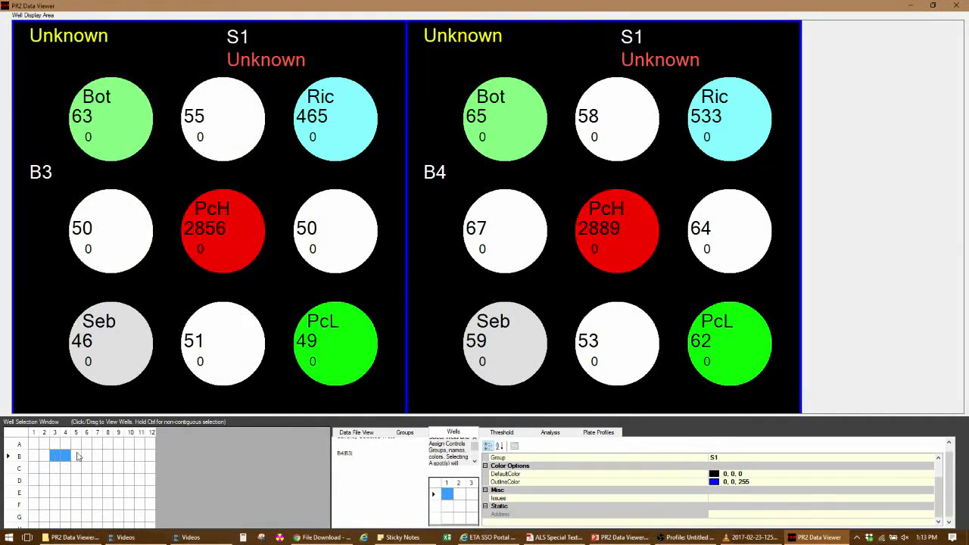
Change the display name of wells B5 and B6 to Unknown 1:10 and close their properties
left_click_drag(77, 456, 87, 456)
right_click(85, 455)
left_click(113, 460)
left_click(209, 168)
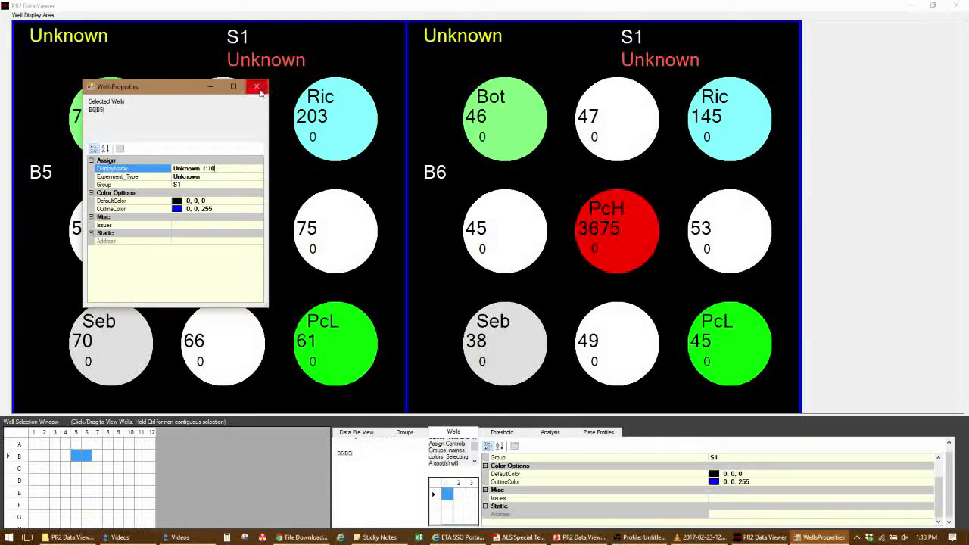
left_click(257, 87)
Change the display name of wells B7 and B8 to Unknown 1:100 and close their properties
left_click_drag(96, 456, 108, 455)
right_click(107, 455)
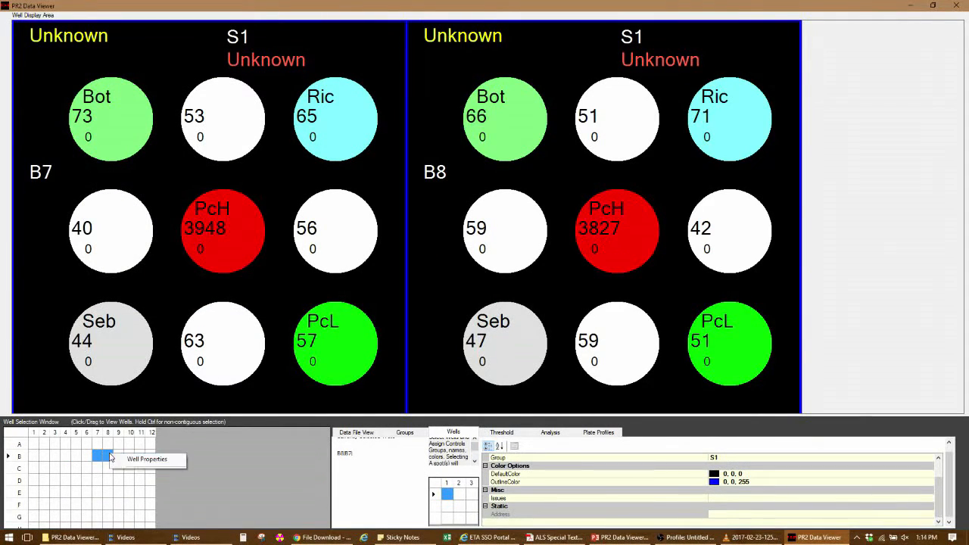
left_click(137, 462)
left_click(243, 181)
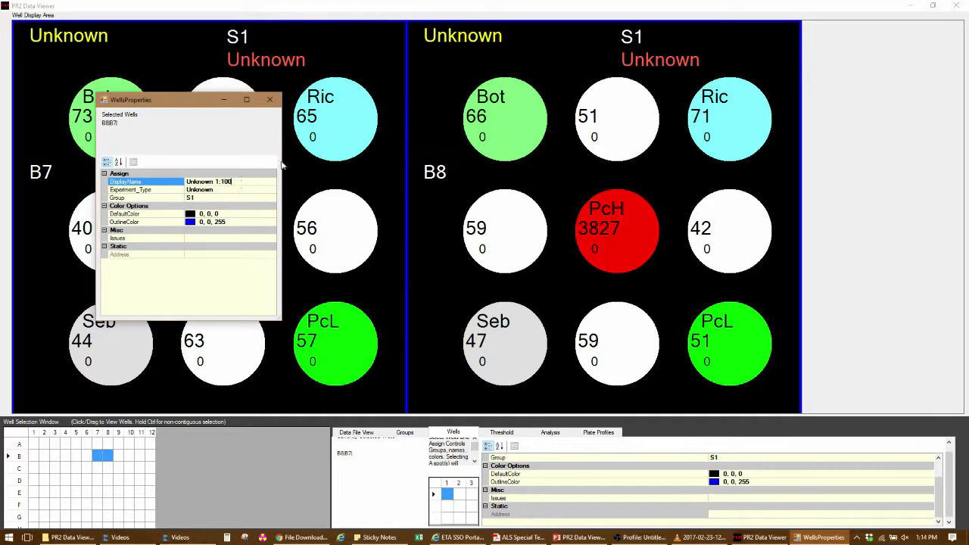
left_click(270, 99)
Change the display name of wells B9 and B10 to Unknown 1:1000
left_click_drag(120, 446, 130, 456)
right_click(127, 456)
left_click(149, 465)
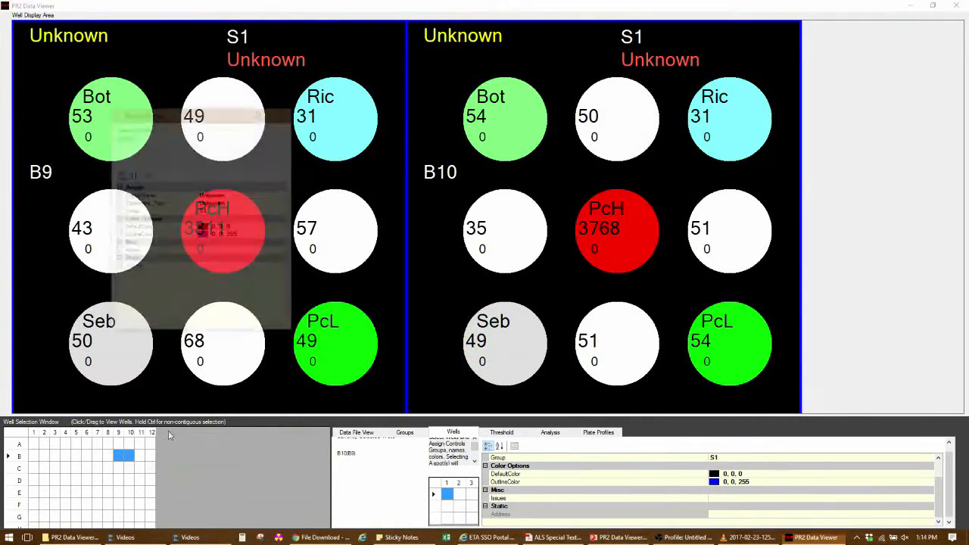
left_click(235, 195)
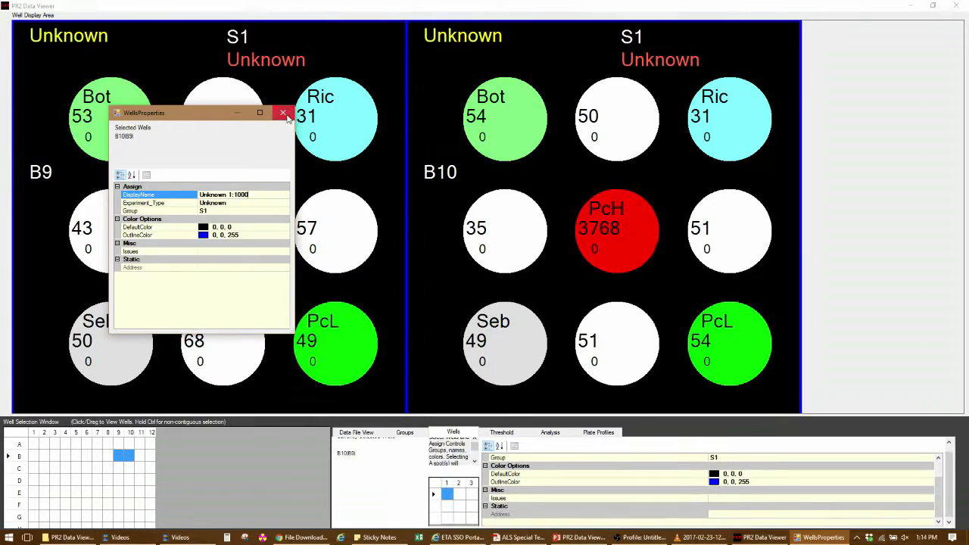
Close the properties of wells B9 and B10 and display wells B1 through B10 together
left_click(284, 113)
left_click_drag(33, 456, 134, 462)
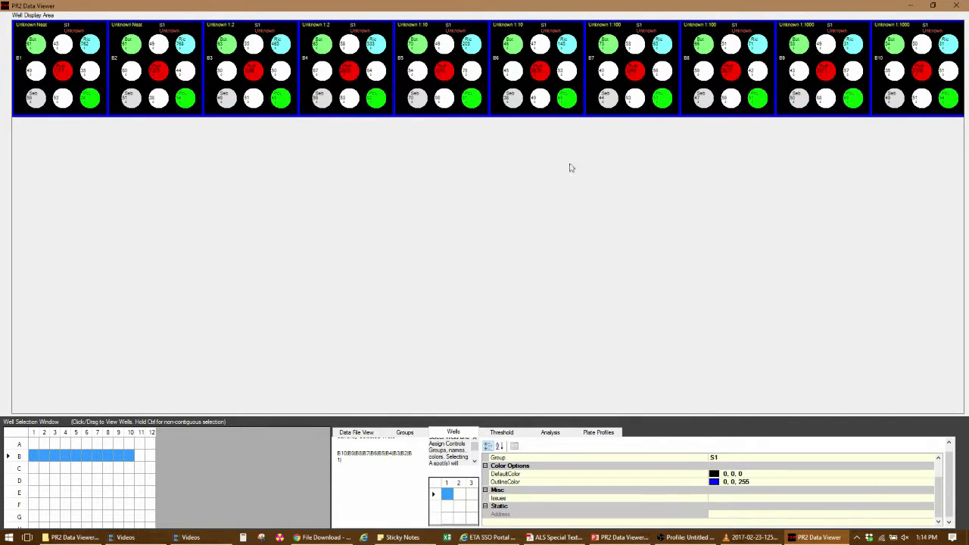
Calculate the spot thresholds from the Shared Controls group and apply them to the sample groups
left_click(502, 434)
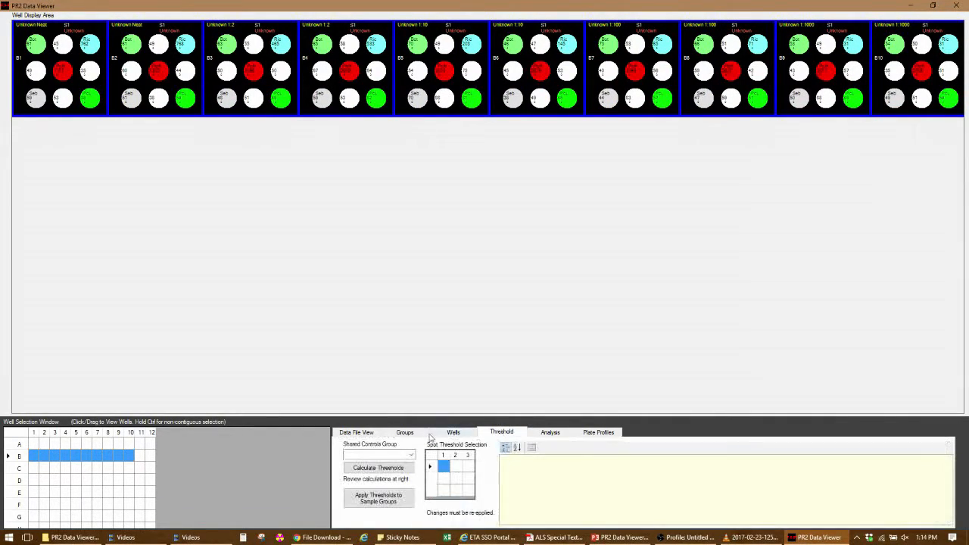
left_click(382, 455)
left_click(371, 463)
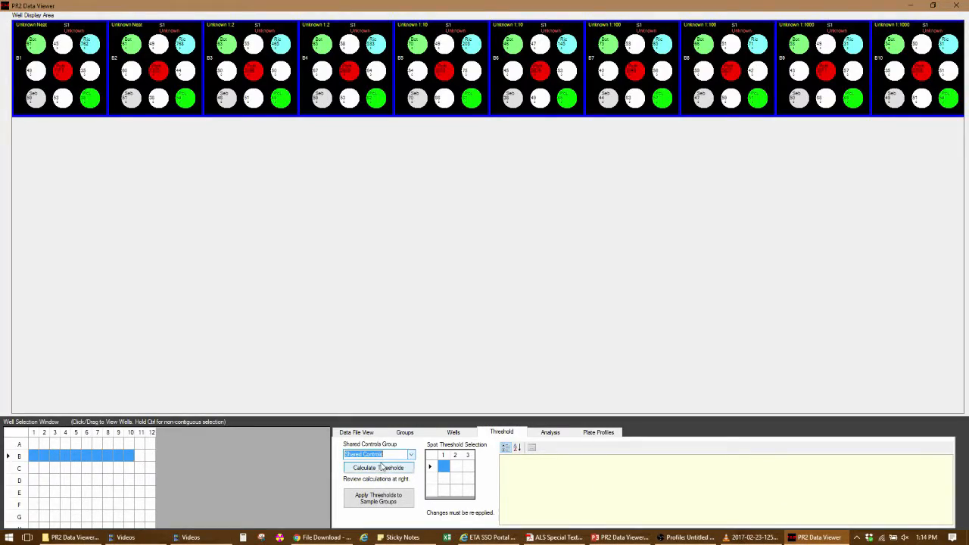
left_click(382, 468)
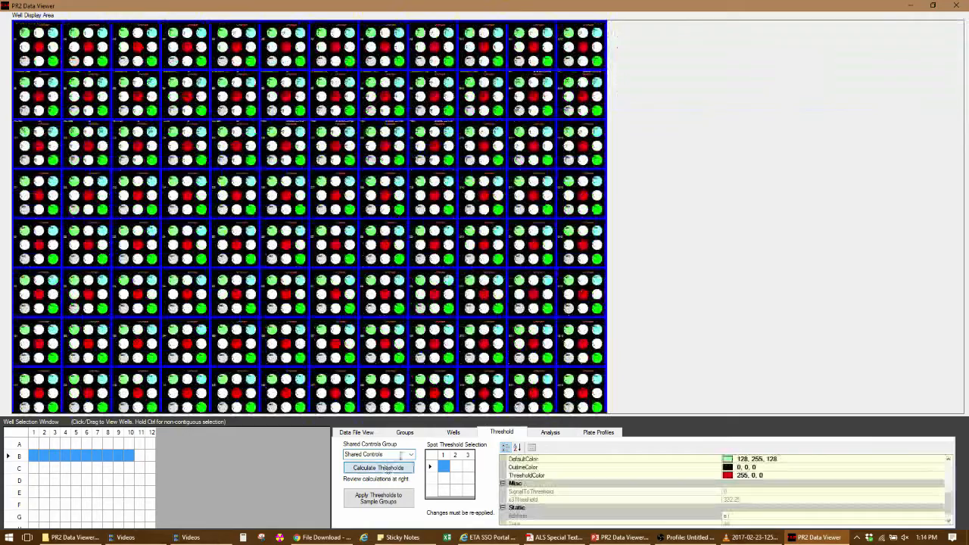
left_click(384, 500)
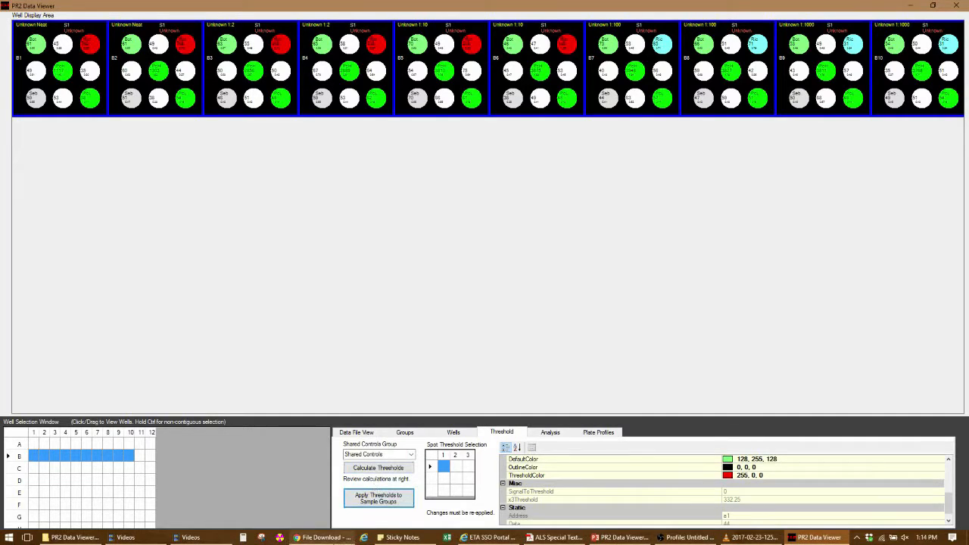
mouse_move(322, 537)
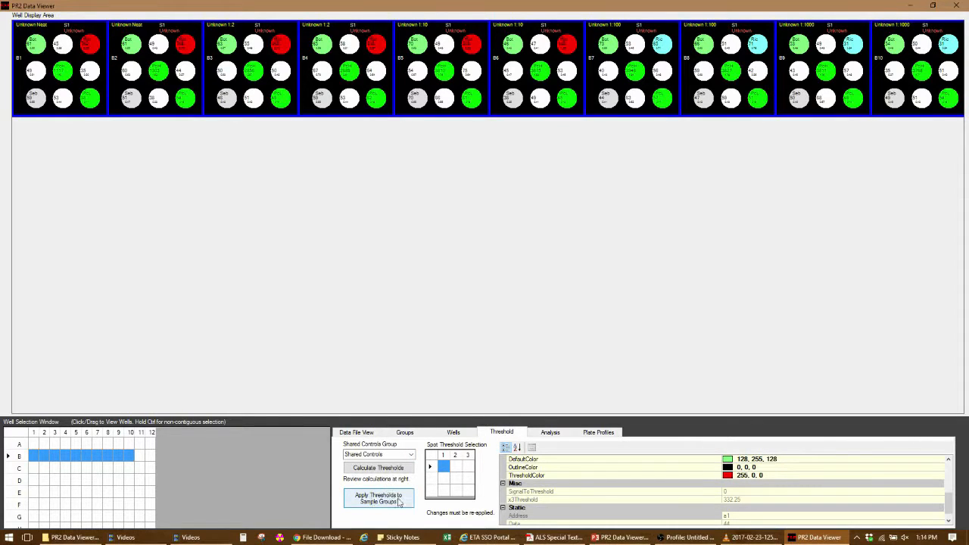
Add an analysis named asdfasdf and run it to generate its report
left_click(551, 433)
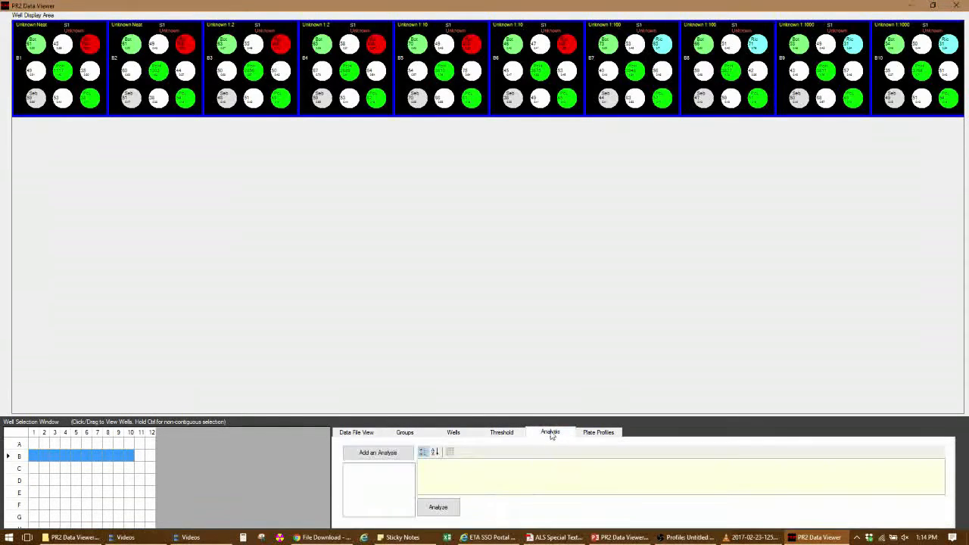
left_click(394, 451)
type("asdfasdf")
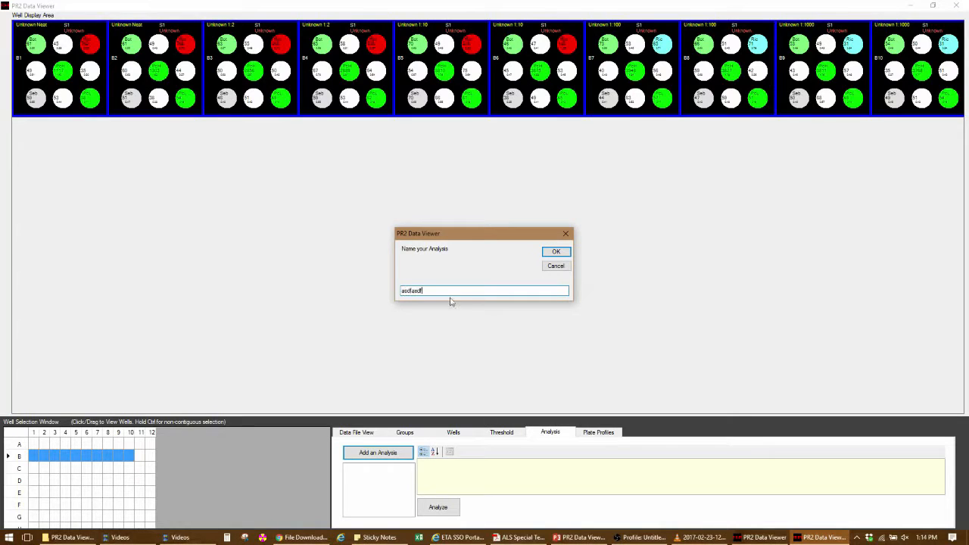
left_click(555, 253)
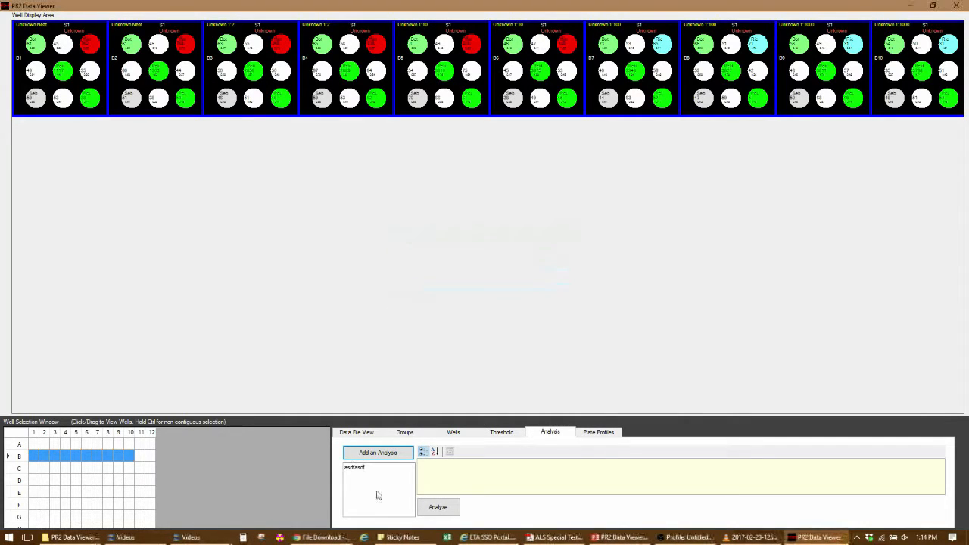
left_click(364, 468)
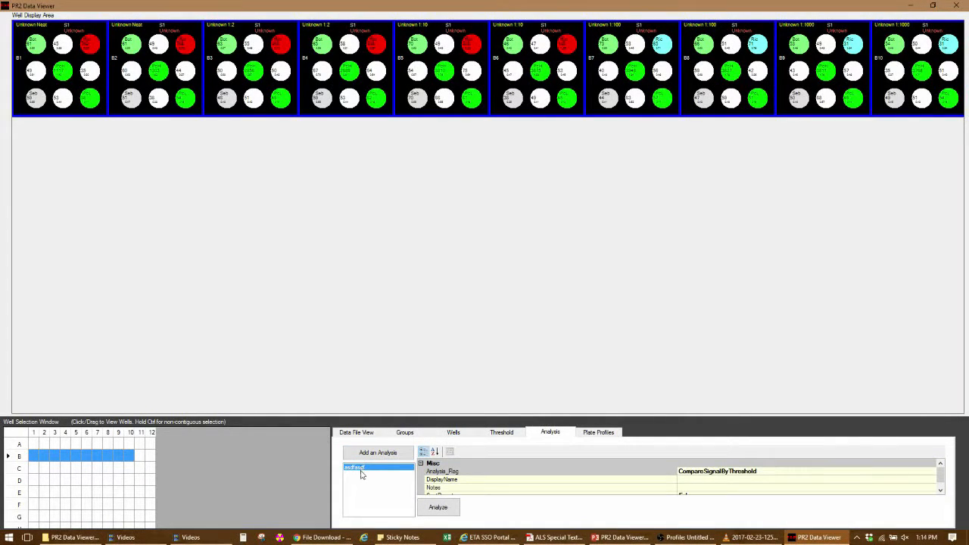
left_click(438, 503)
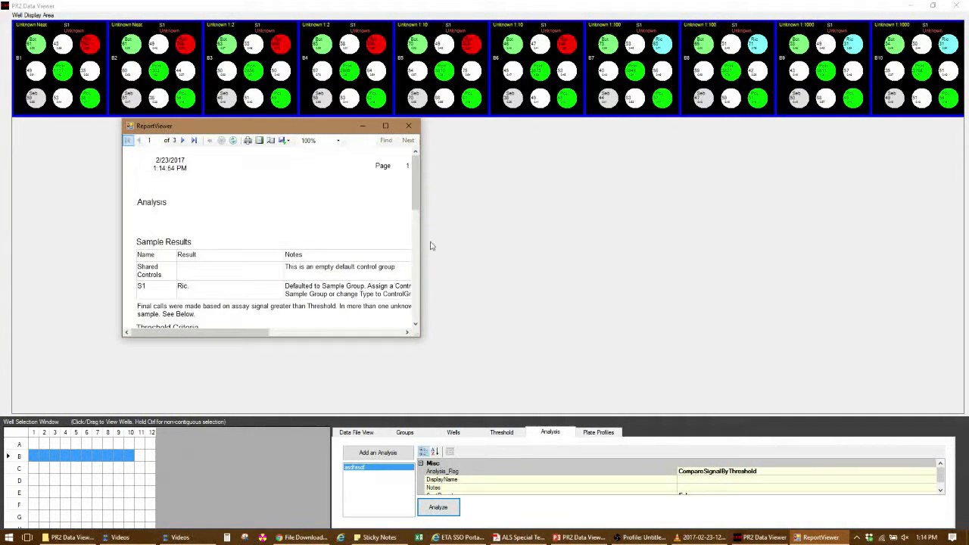
Maximize the analysis report and review its sample results, threshold criteria, sample and control wells, and data file across all pages
left_click(386, 126)
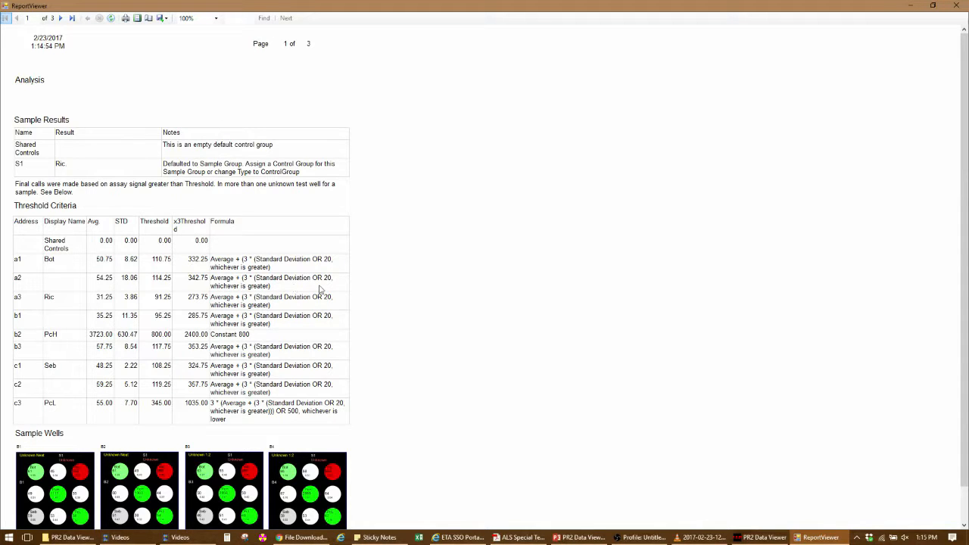
scroll(356, 311, "down", 10)
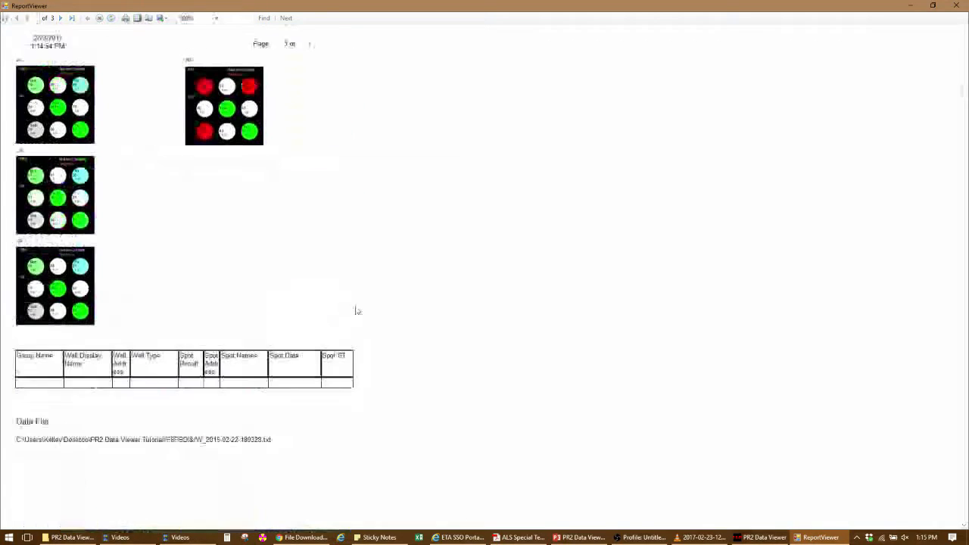
scroll(356, 311, "up", 5)
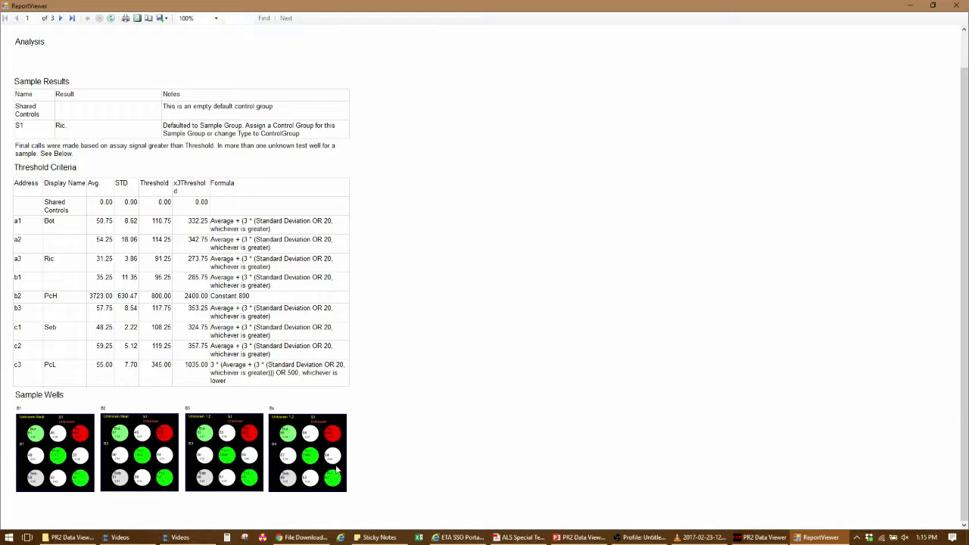
scroll(336, 461, "down", 3)
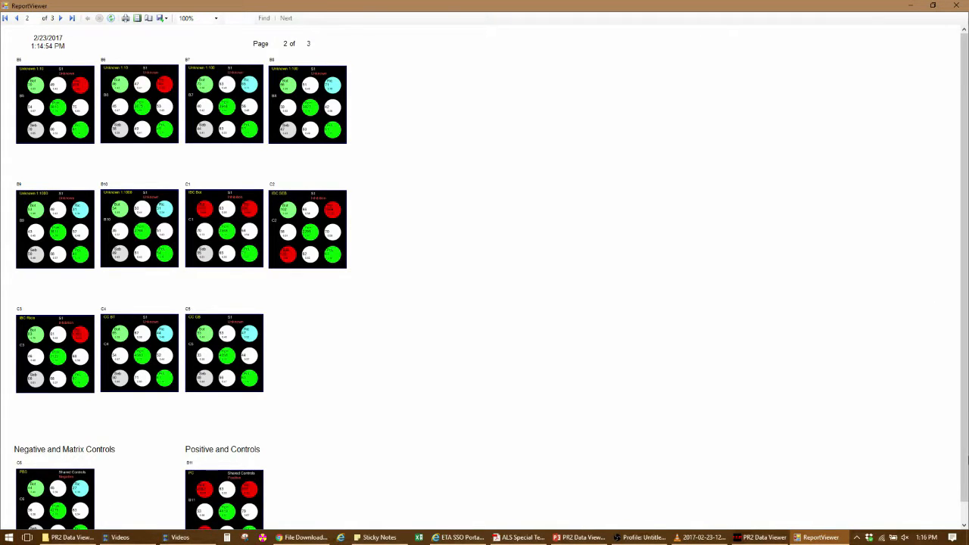
scroll(965, 469, "down", 1)
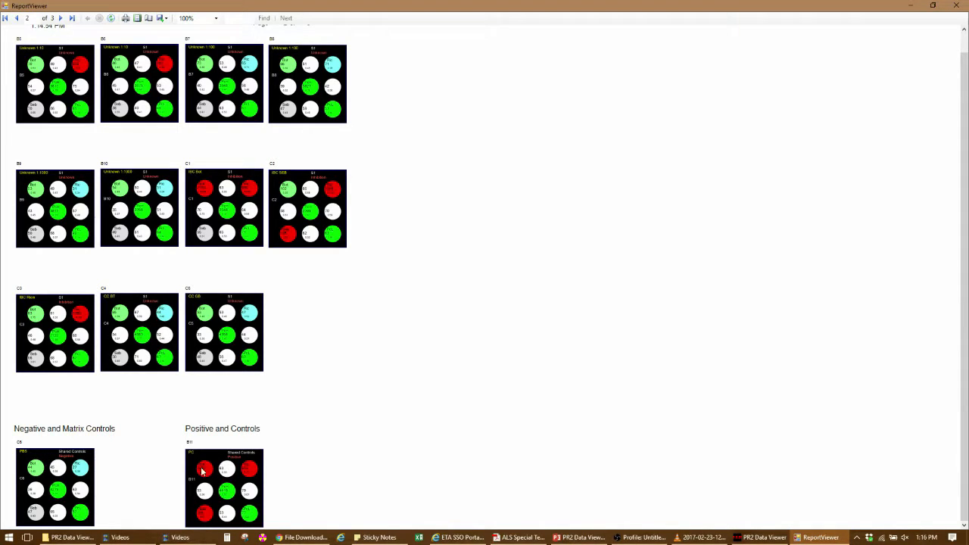
scroll(301, 461, "down", 2)
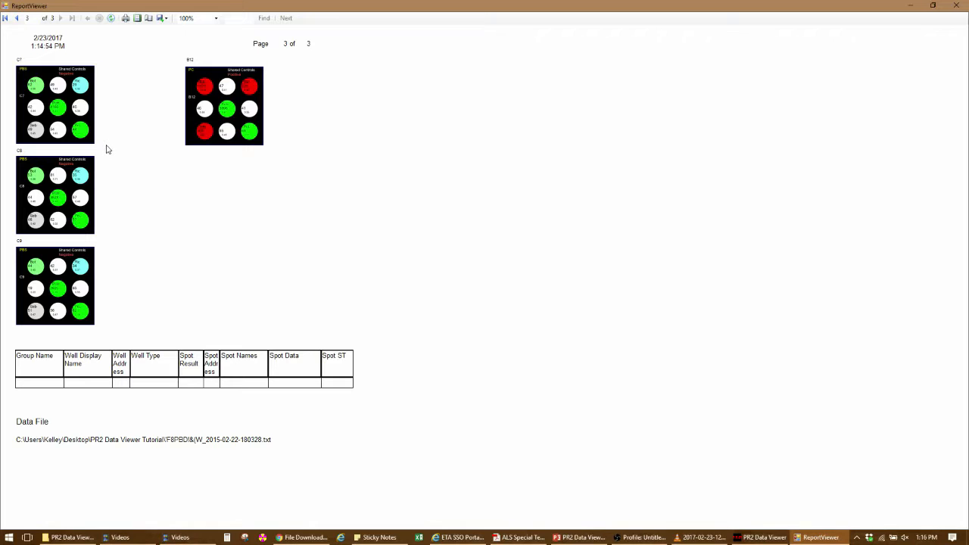
scroll(501, 244, "up", 2)
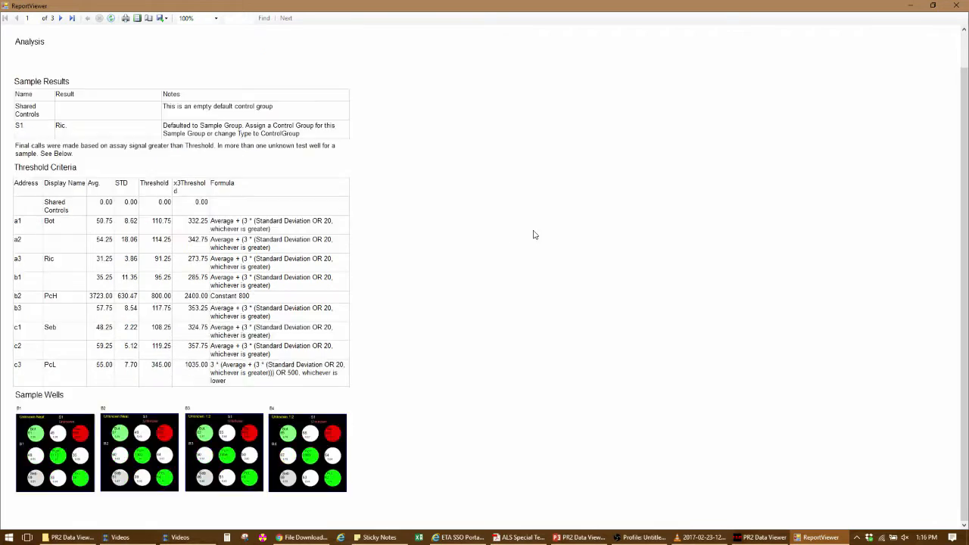
Open the list of export formats for the analysis report
left_click(165, 19)
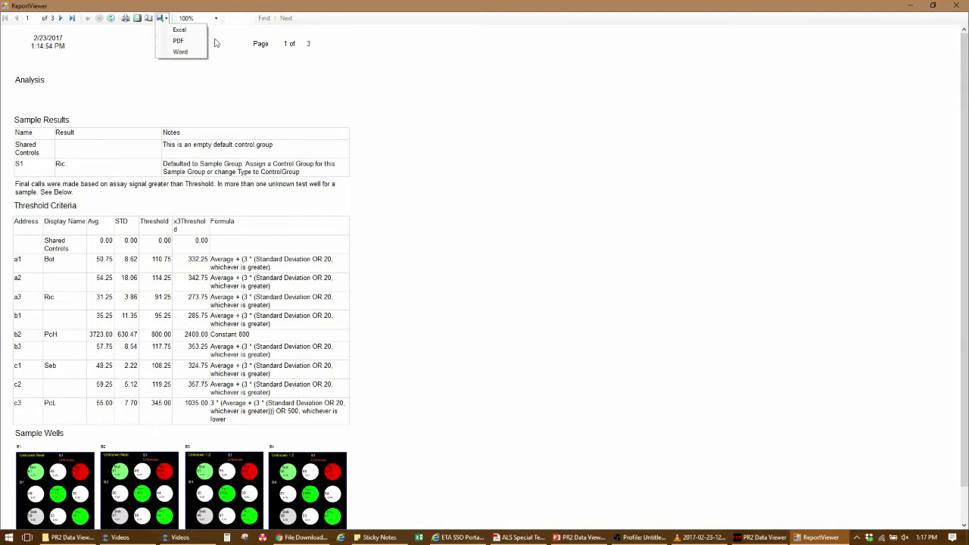